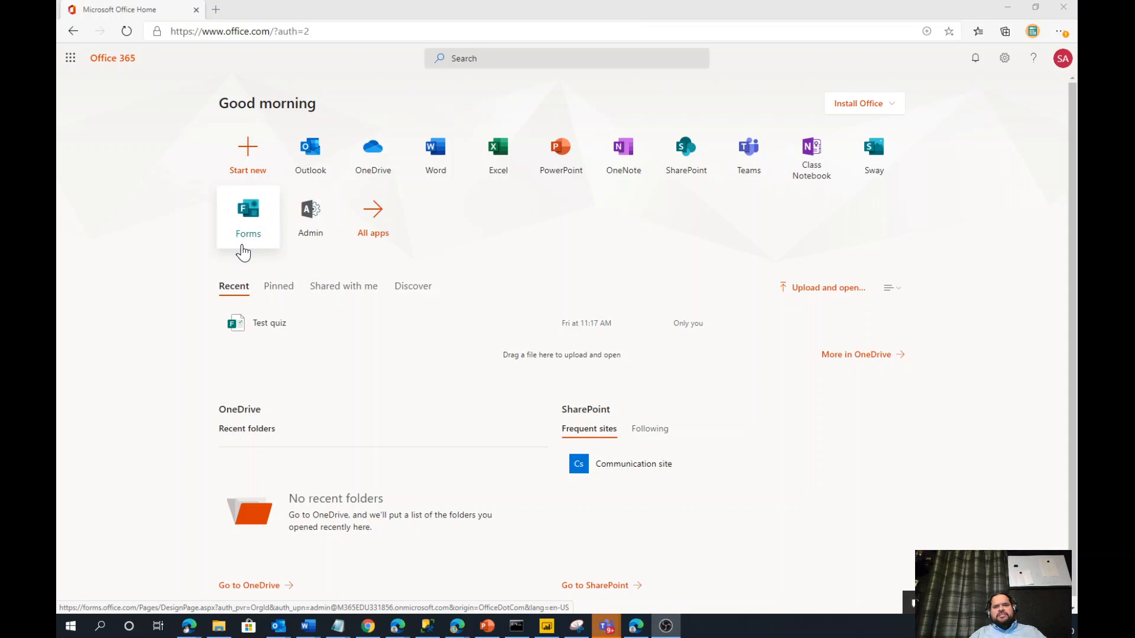
Open the Untitled form in Microsoft Forms and add a choice question titled "Question to be asked"
left_click(246, 223)
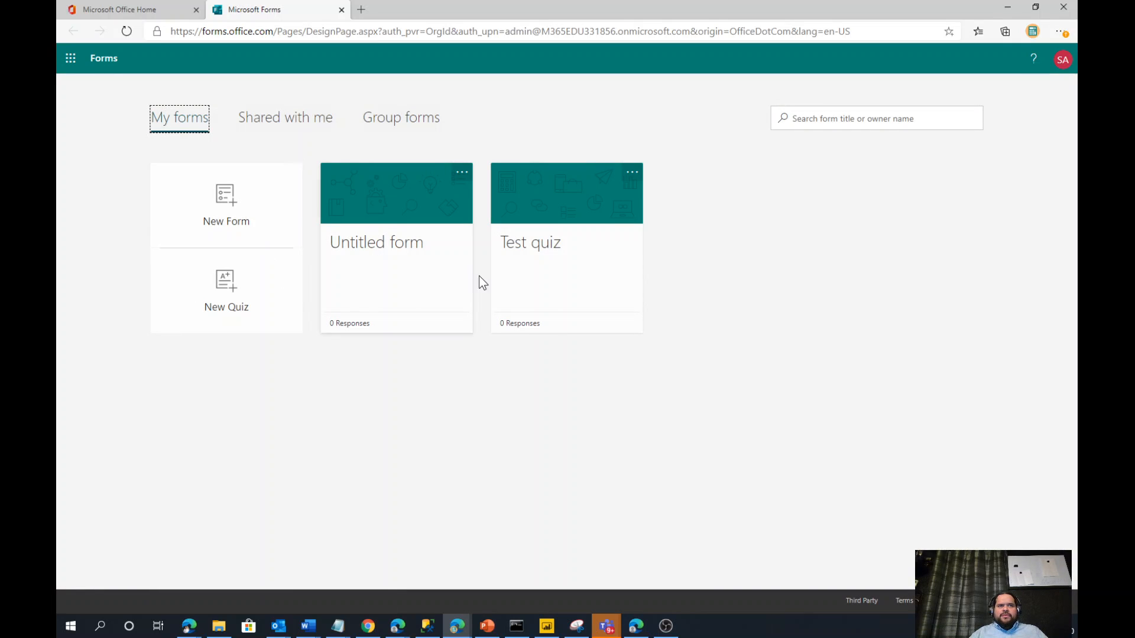
left_click(447, 281)
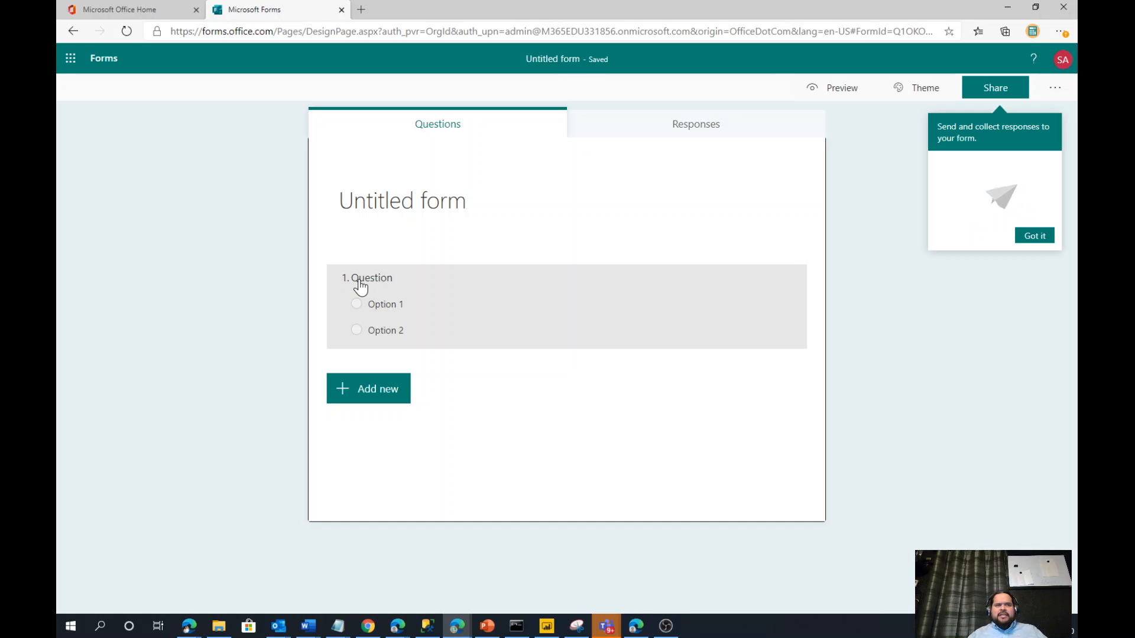
left_click(359, 398)
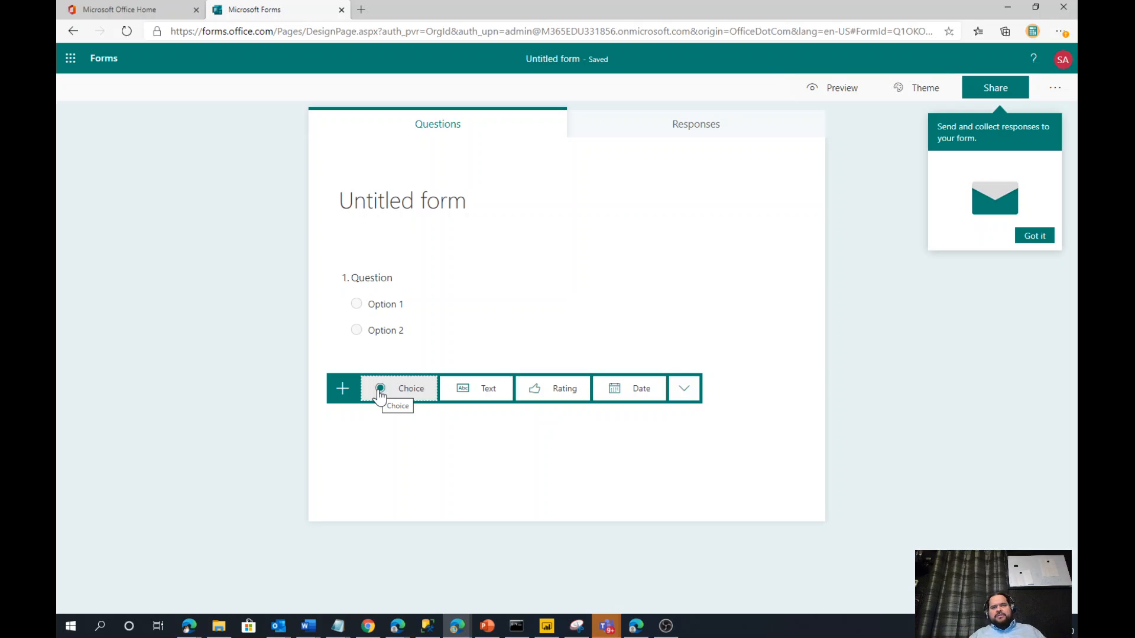
left_click(344, 394)
left_click(346, 395)
left_click(376, 391)
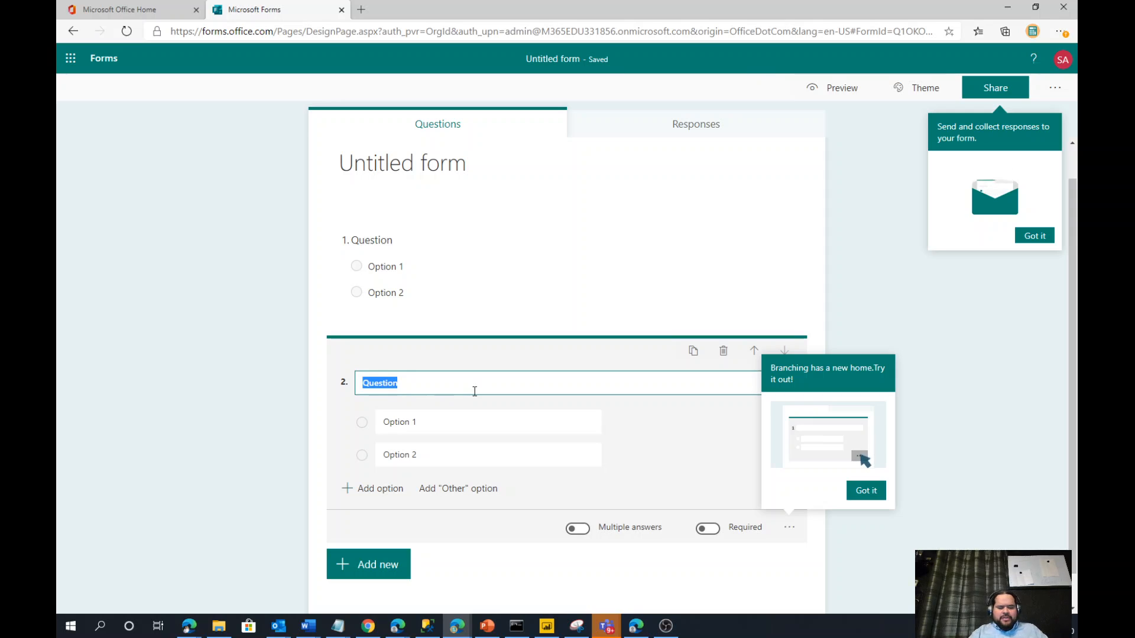
type("Question to be asked")
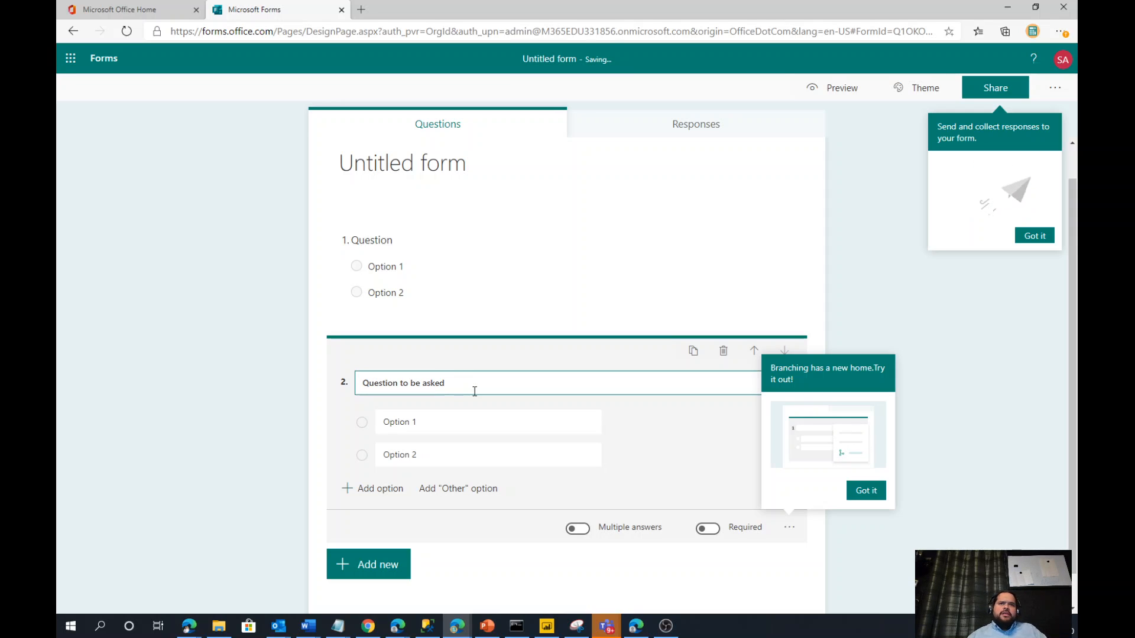
Set the two options of question 2 to "Answer 1" and "Answer 2"
left_click(467, 425)
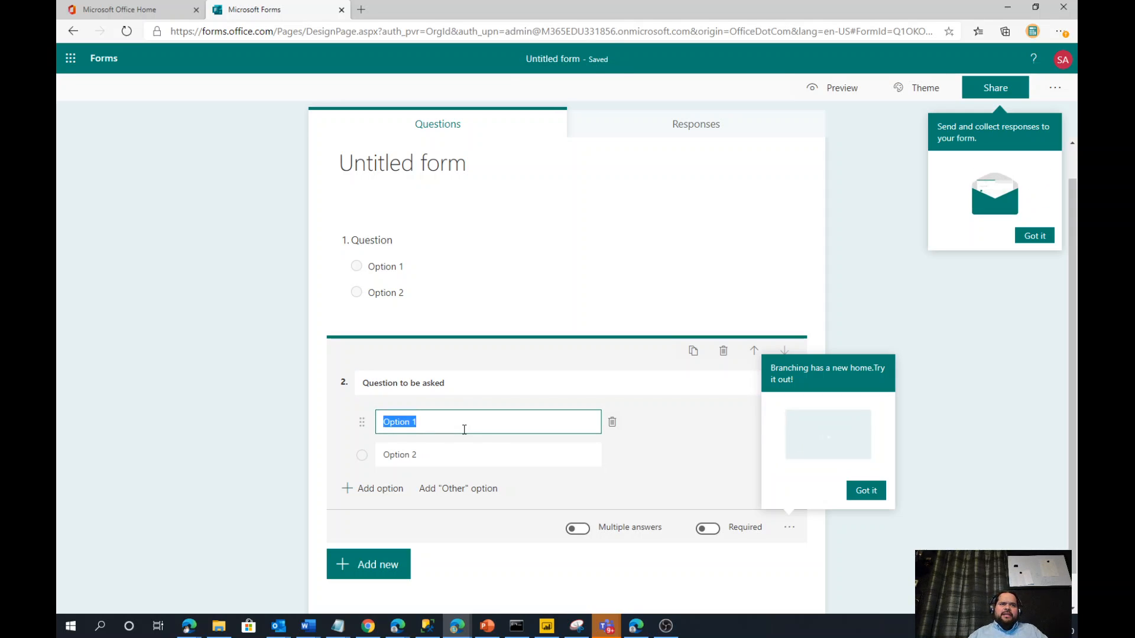
type("Answer 1")
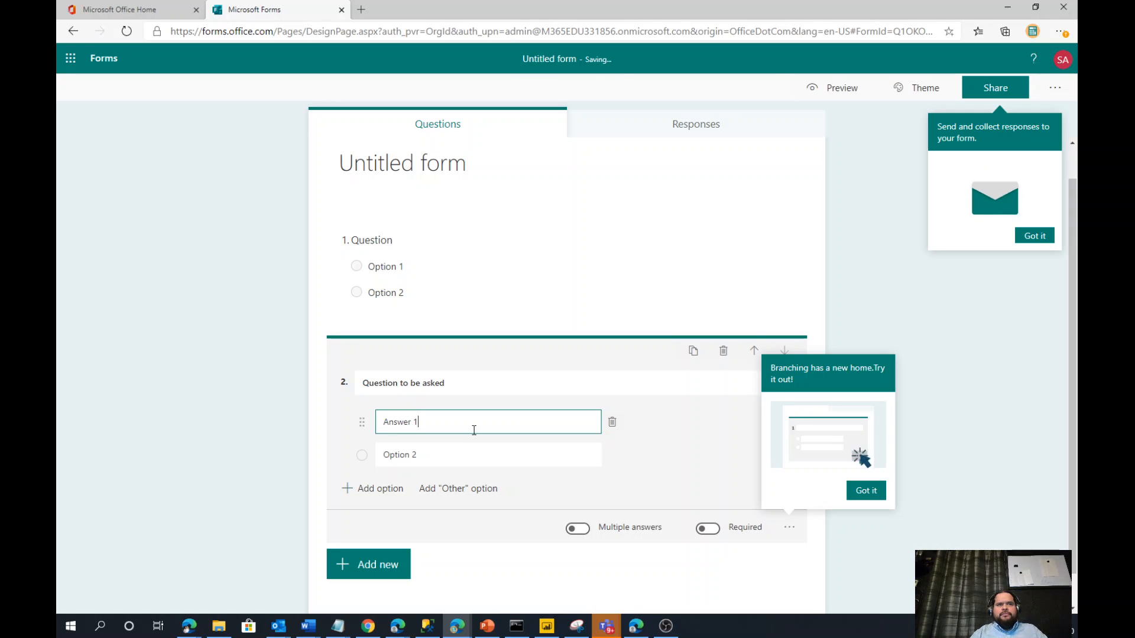
left_click(446, 448)
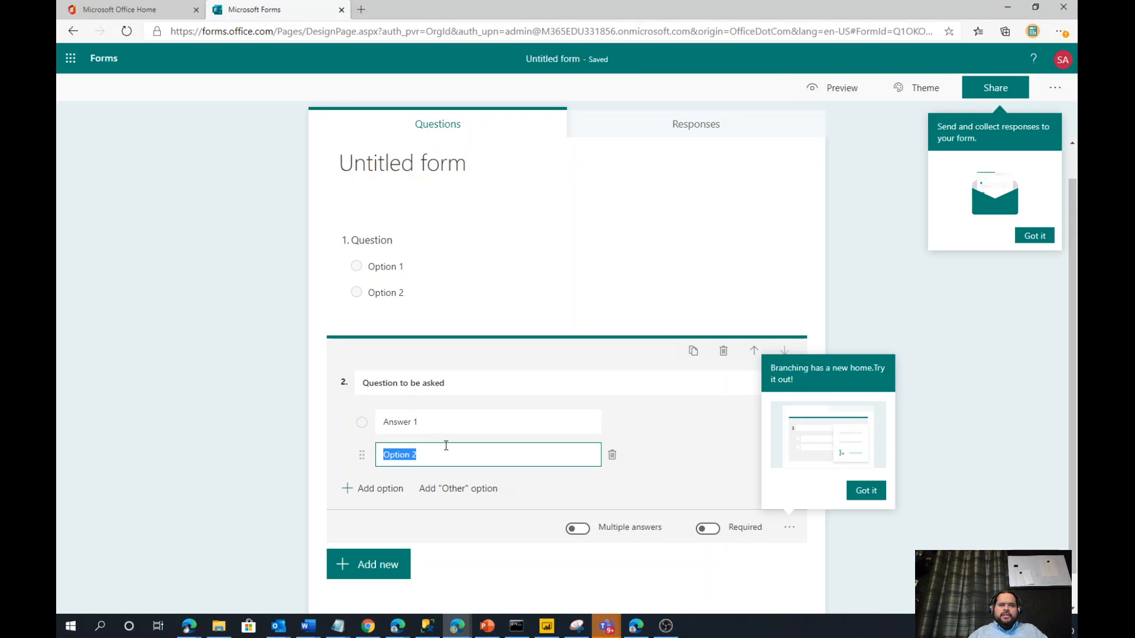
type("Answer 2")
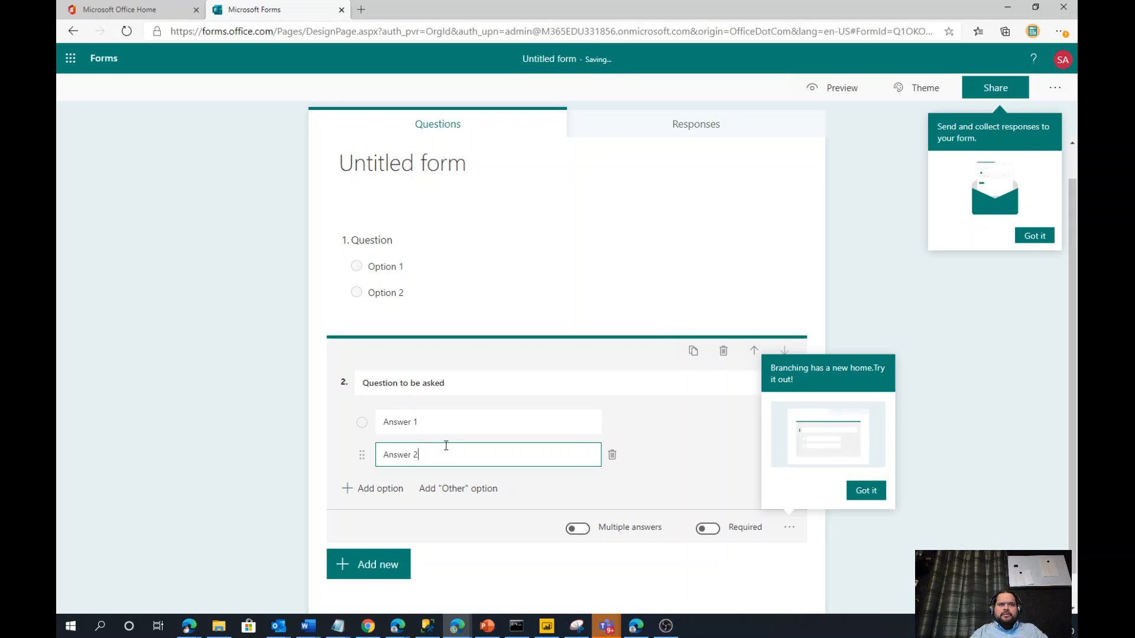
Add a text question reading "Please enter your full name" and make it required
scroll(494, 444, "down", 1)
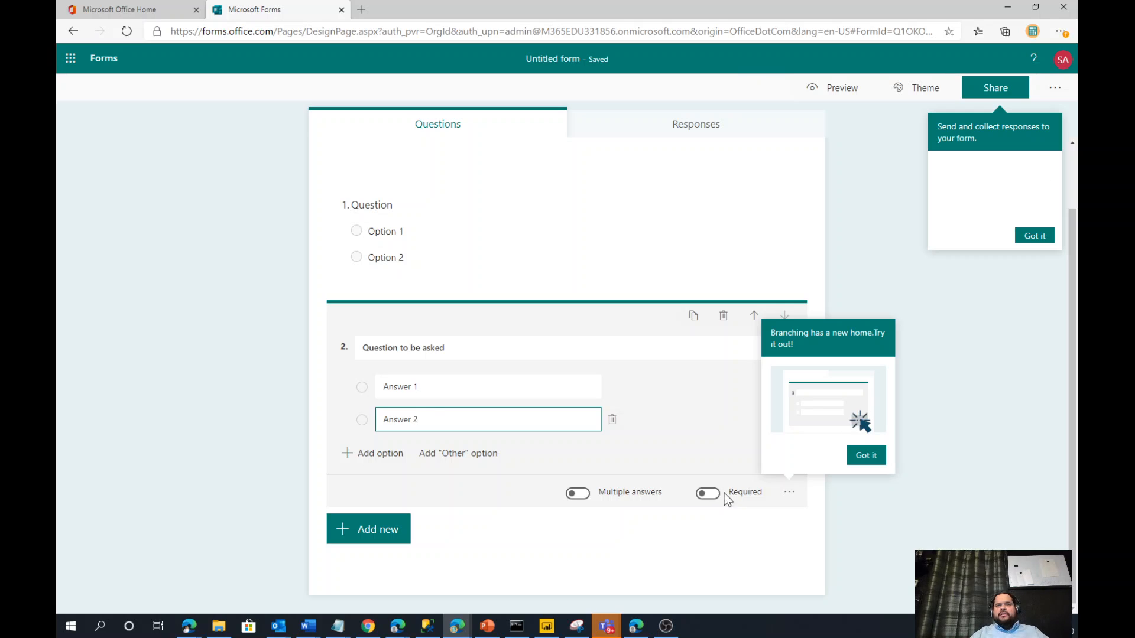
left_click(392, 527)
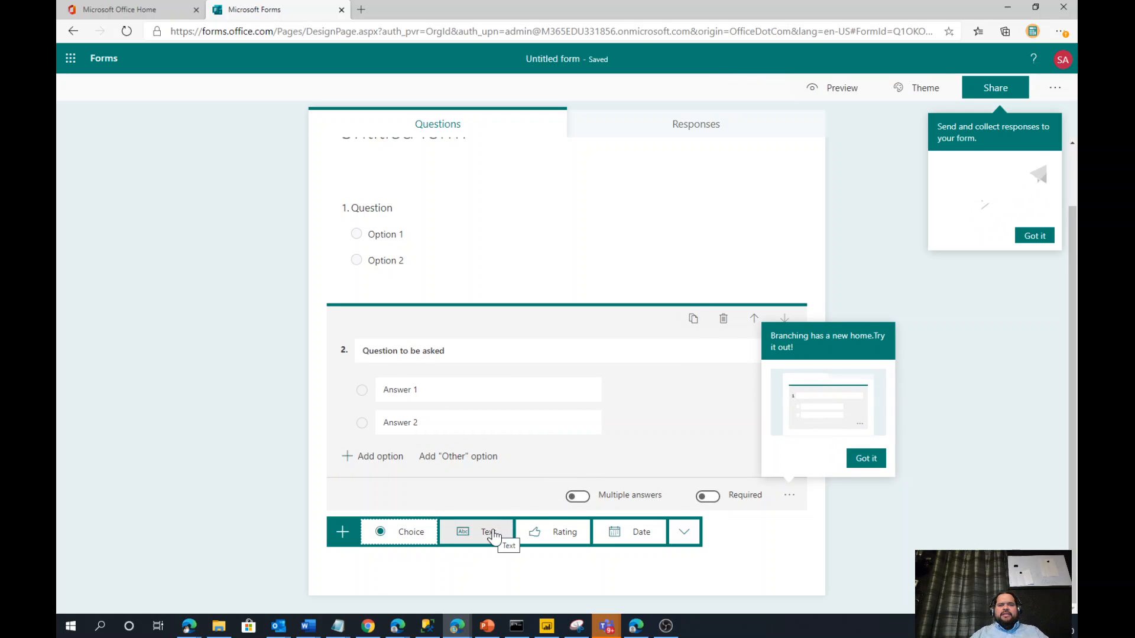
left_click(491, 533)
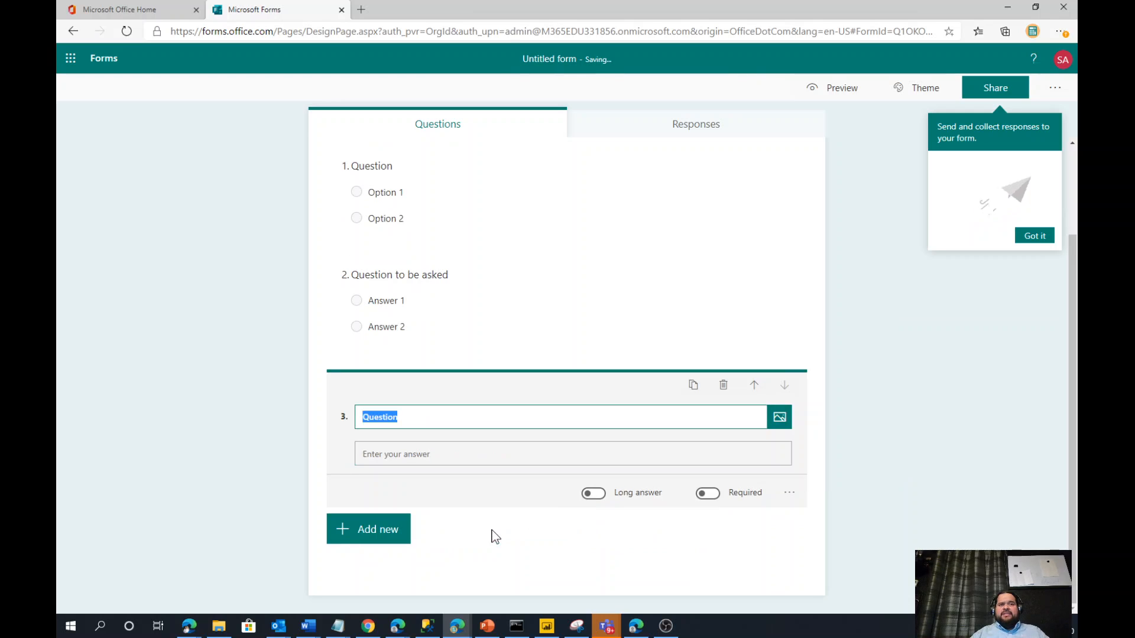
key("BackSpace")
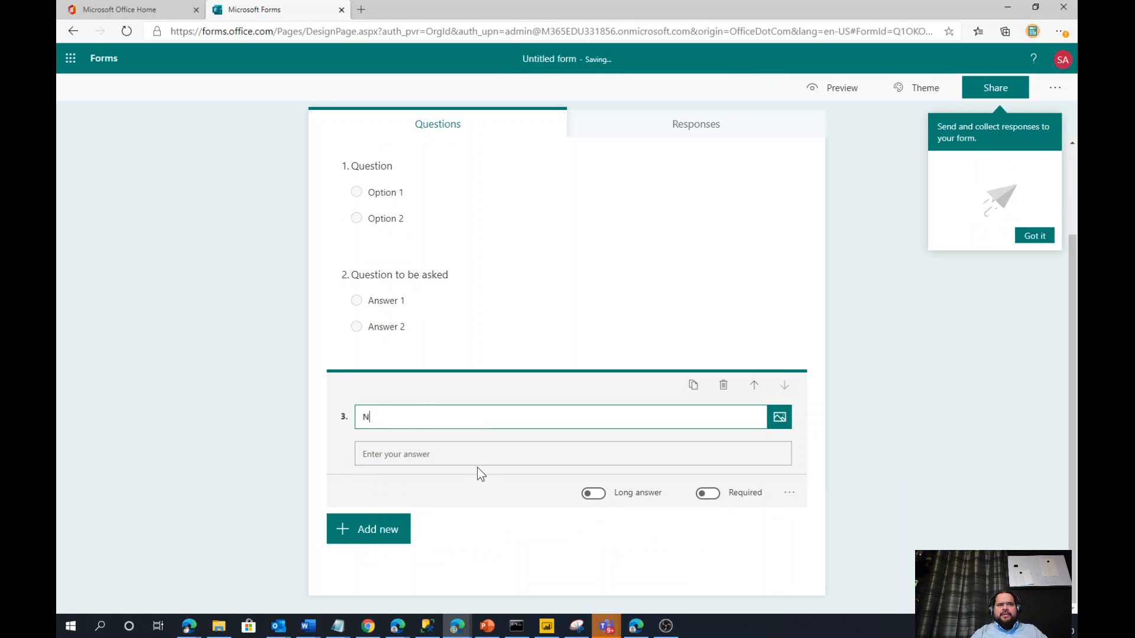
type("Please e")
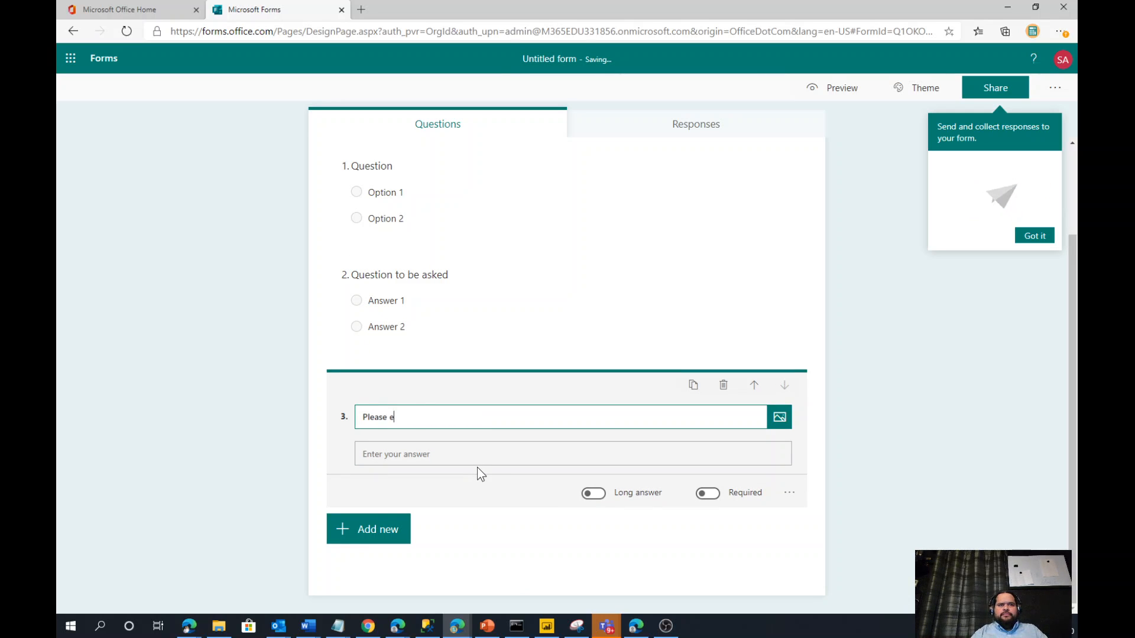
type("nter your full name")
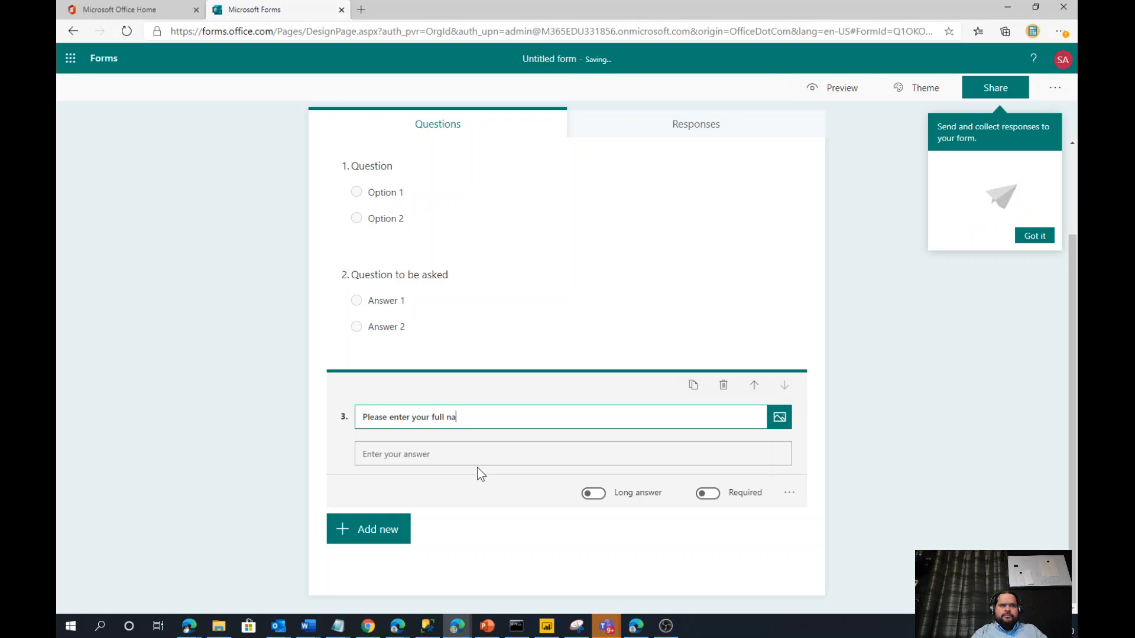
left_click(485, 455)
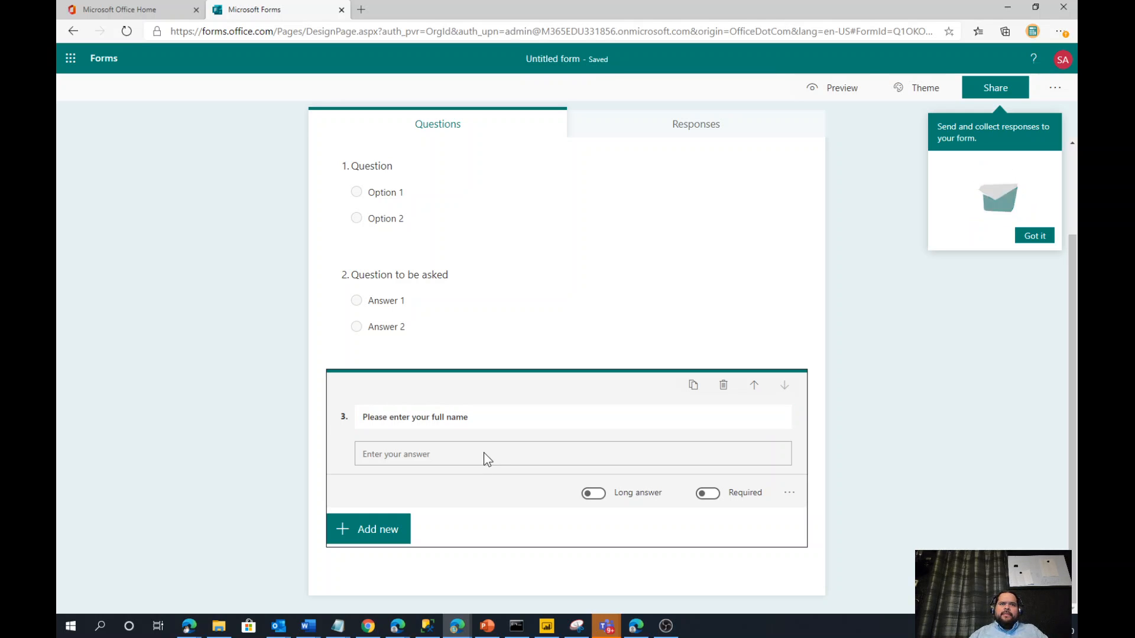
left_click(707, 494)
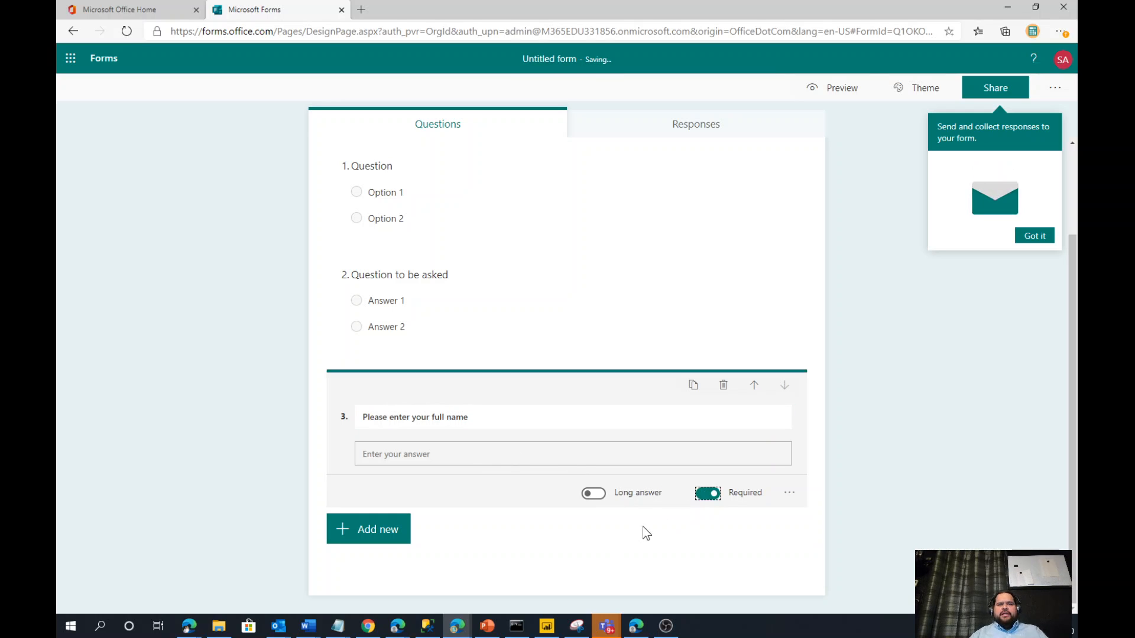
left_click(382, 529)
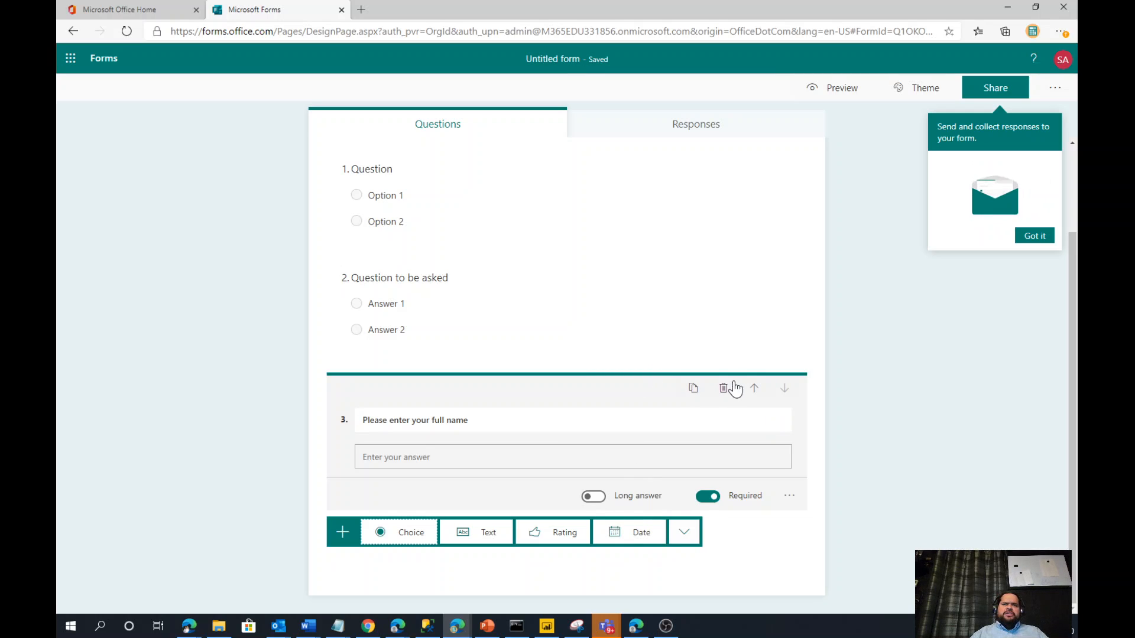
left_click(893, 380)
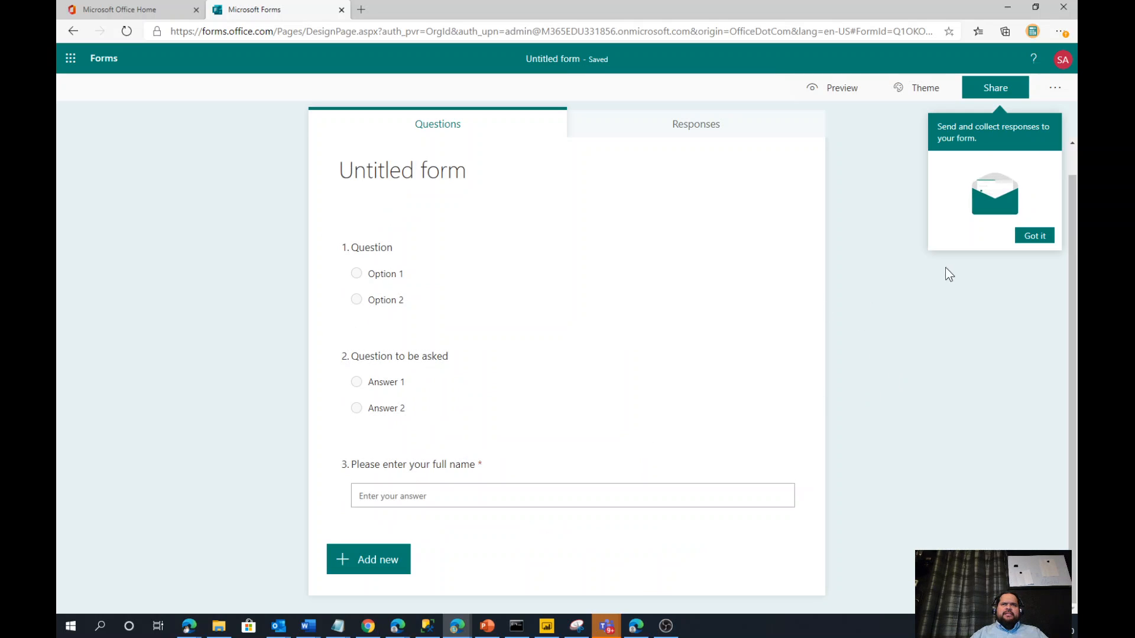
Show the Untitled form's sharing options and response link, and view its responses summary
left_click(996, 87)
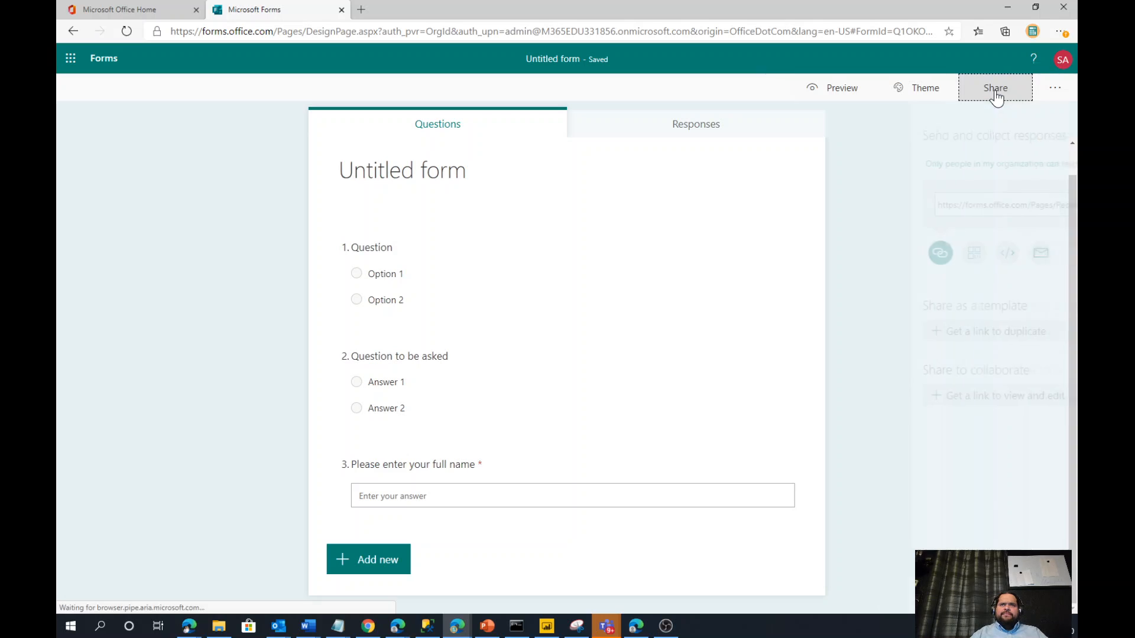
left_click(931, 207)
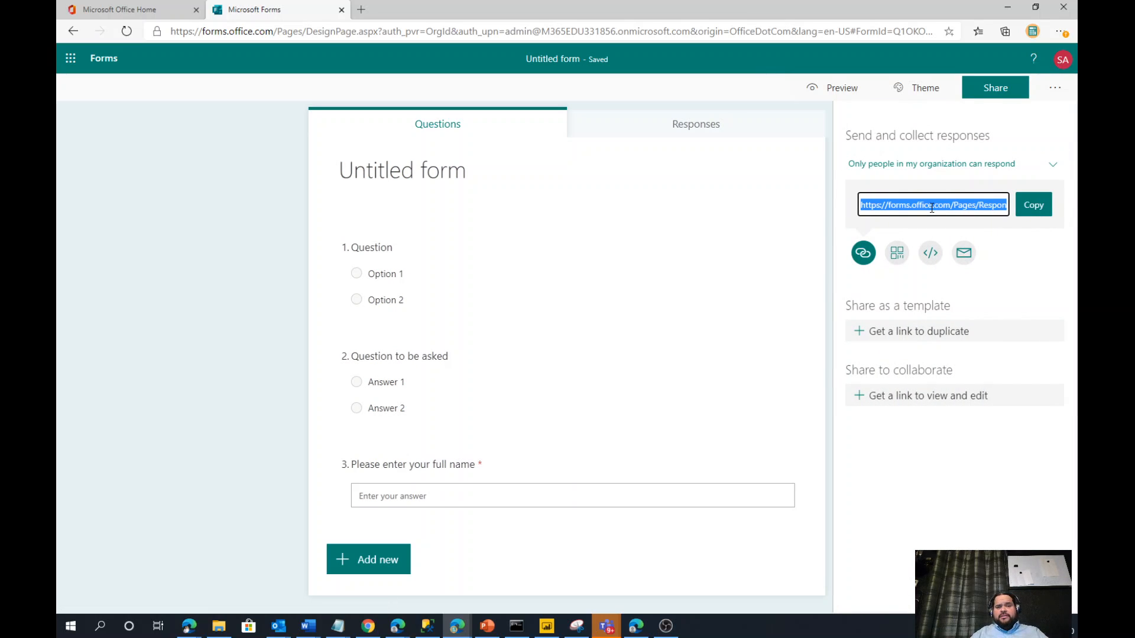
left_click(681, 134)
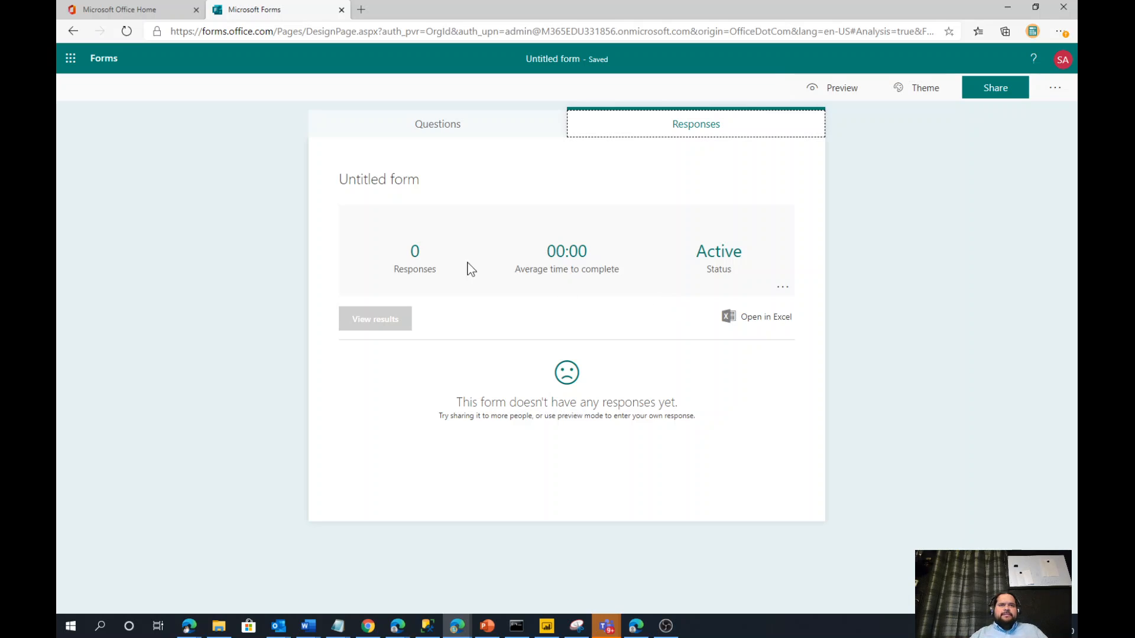
Open the Test quiz from the forms list, mark "test" as the correct answer to Question 1, and assign the question 10 points
left_click(111, 67)
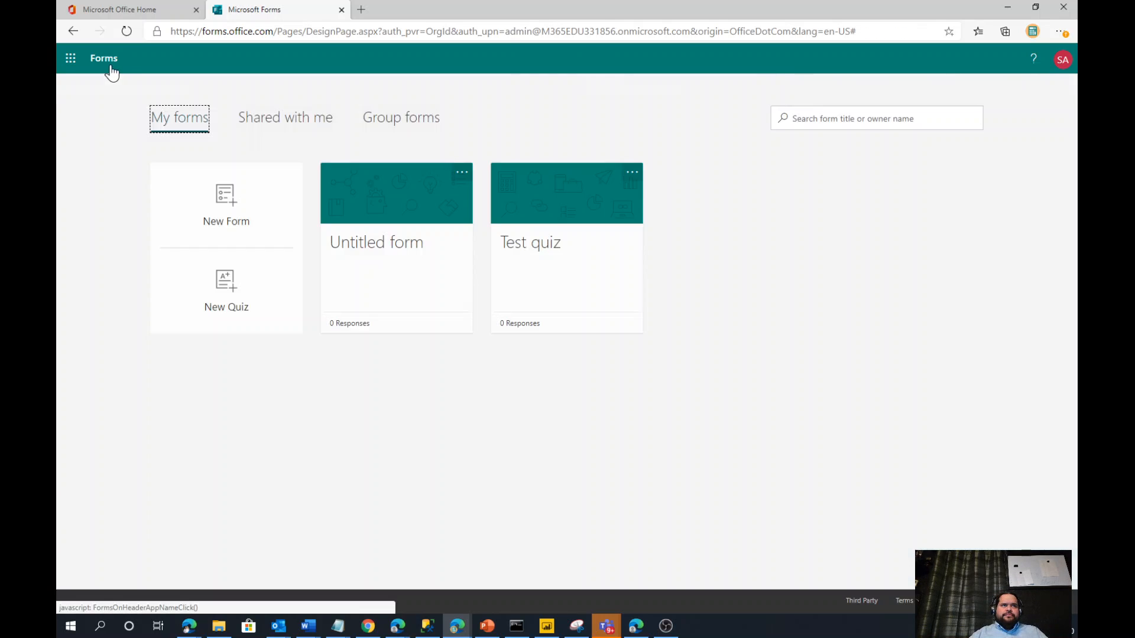
left_click(565, 254)
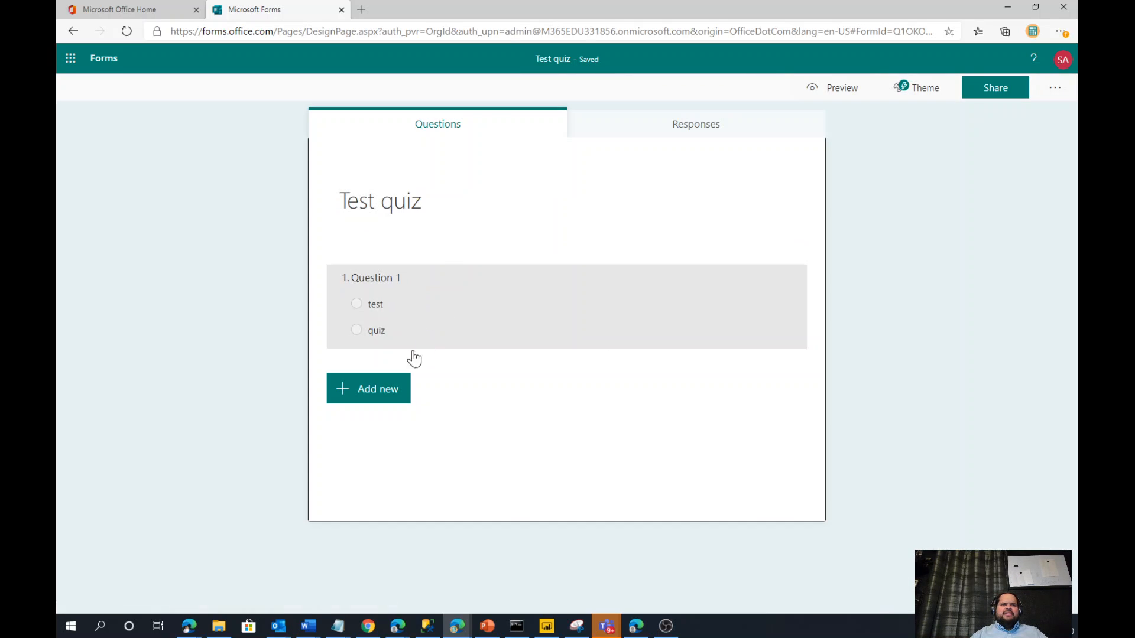
left_click(555, 324)
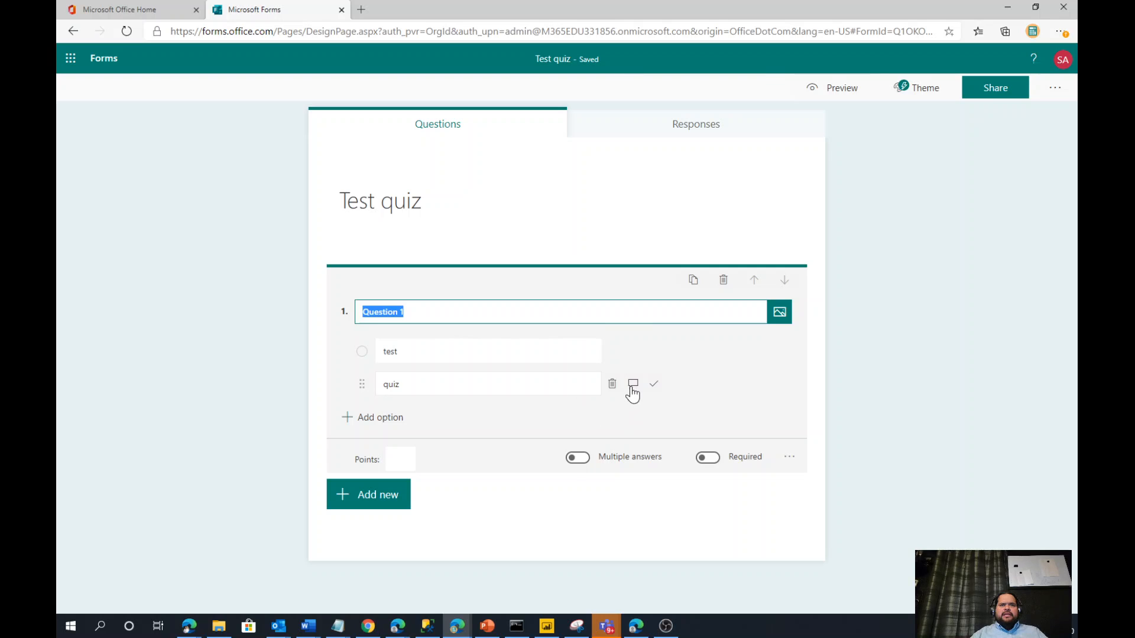
mouse_move(669, 356)
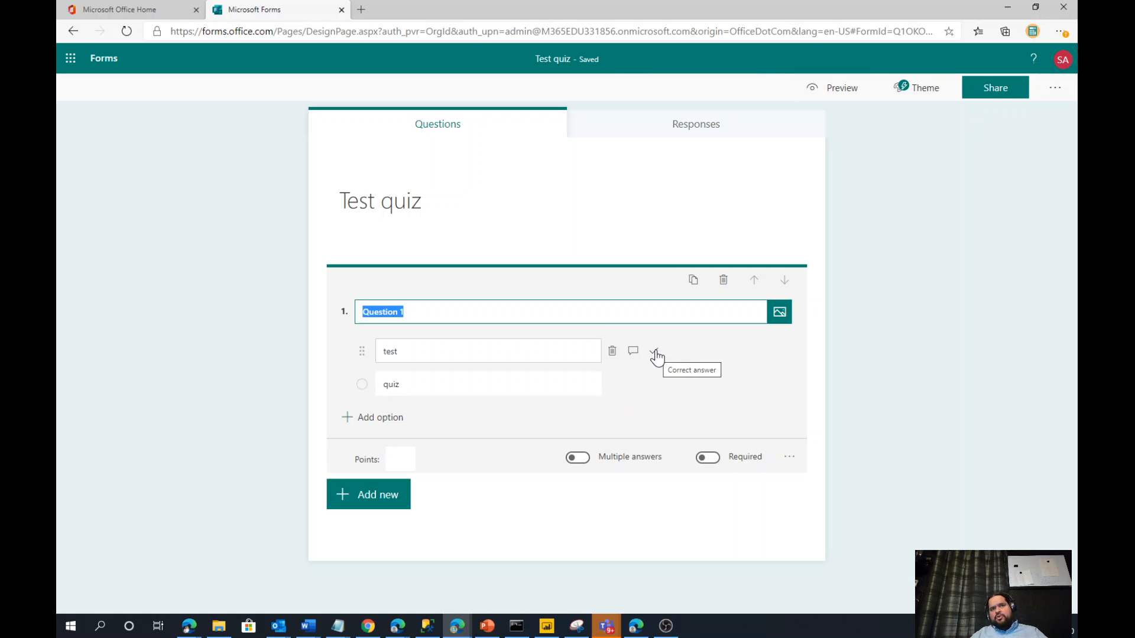
left_click(654, 353)
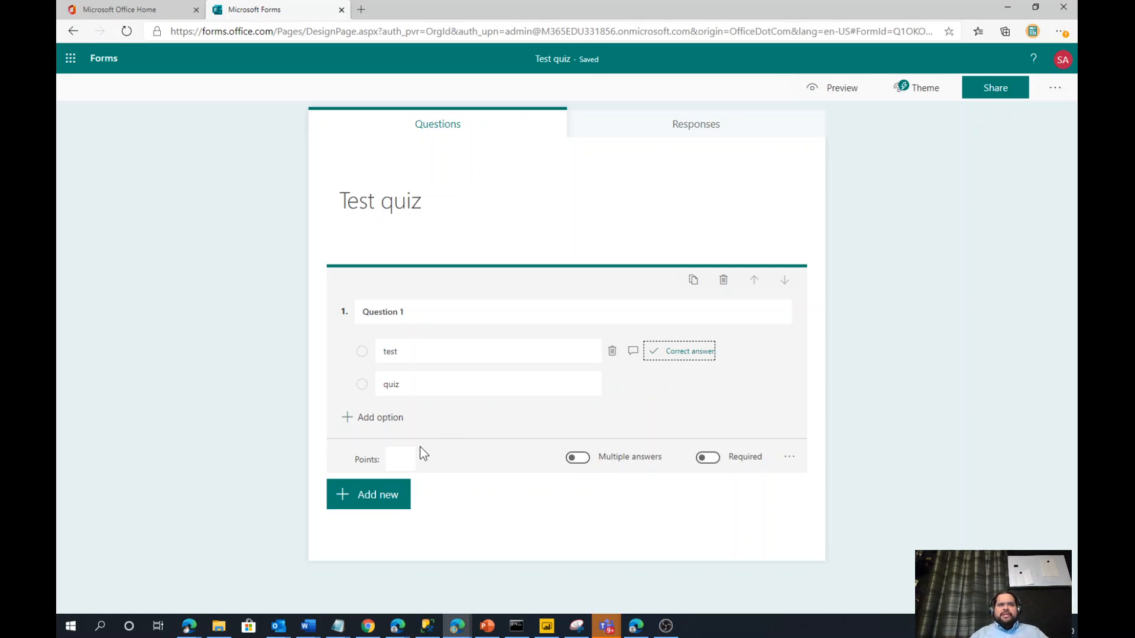
left_click(404, 454)
type("10")
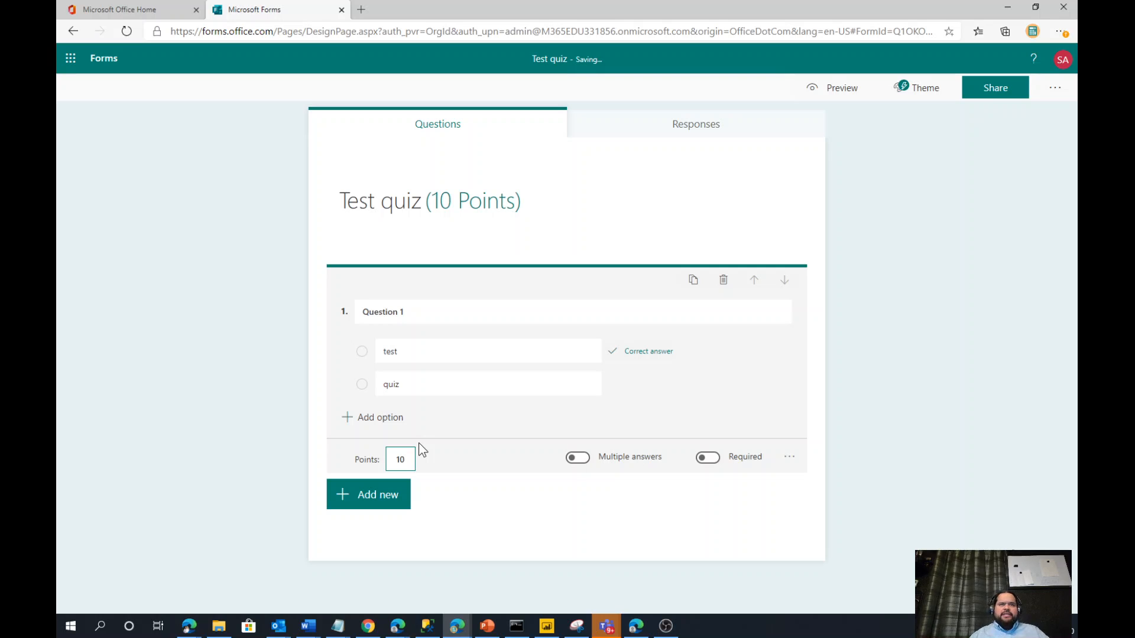
left_click(876, 374)
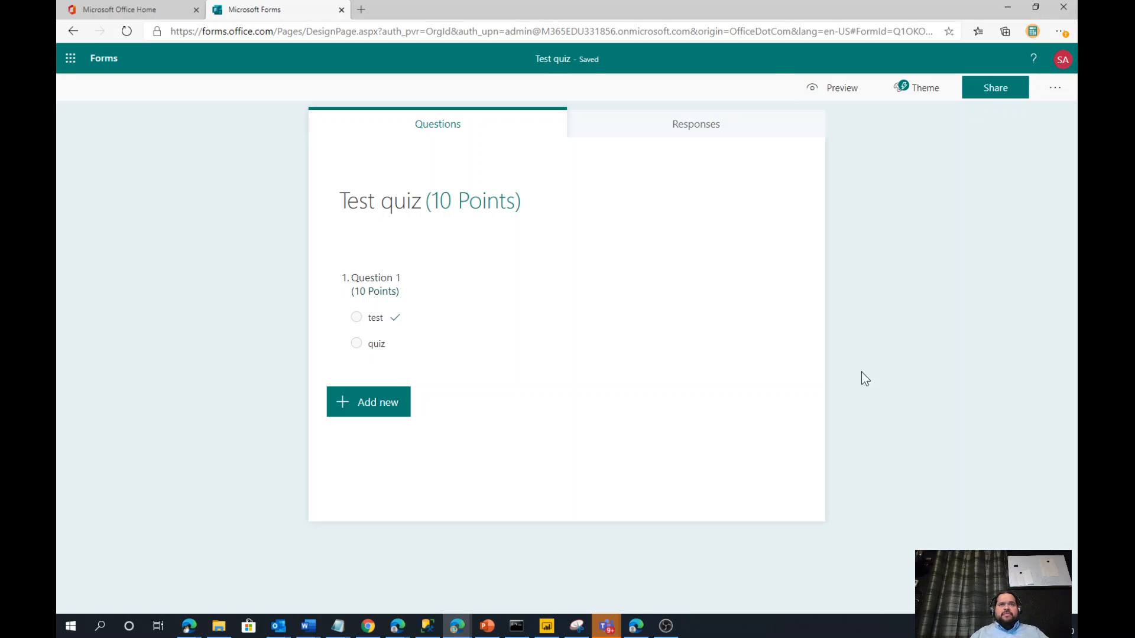
View the Test quiz's responses summary and copy the link for collecting responses
left_click(692, 130)
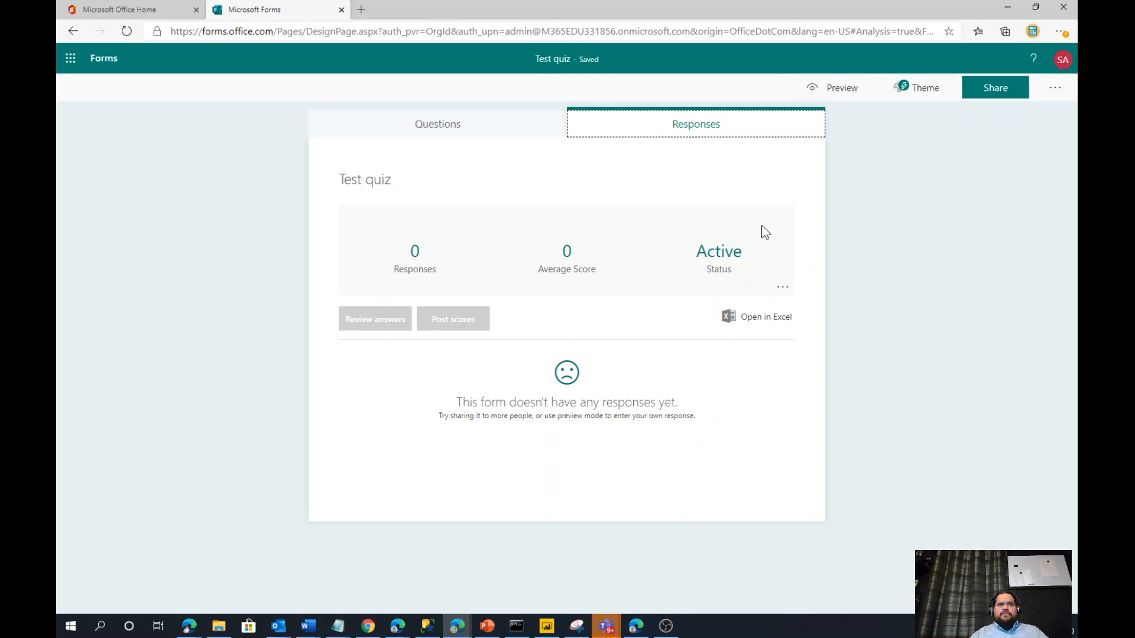
left_click(979, 93)
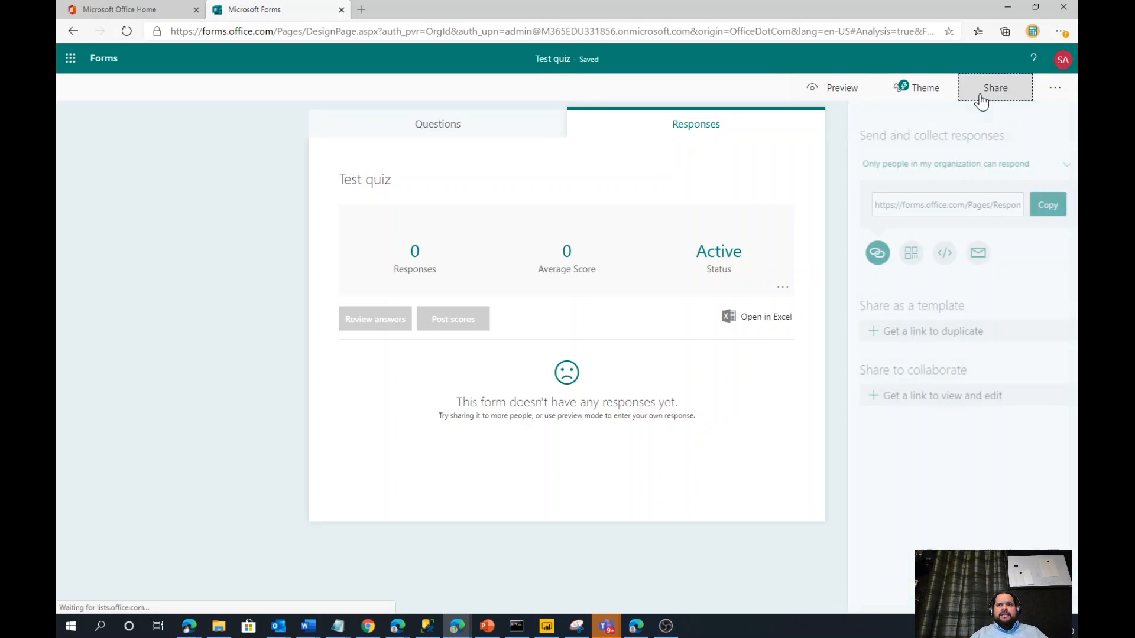
left_click(1031, 212)
Load the copied quiz link in a new InPrivate browser window and choose the listed account for signing in
left_click(1060, 32)
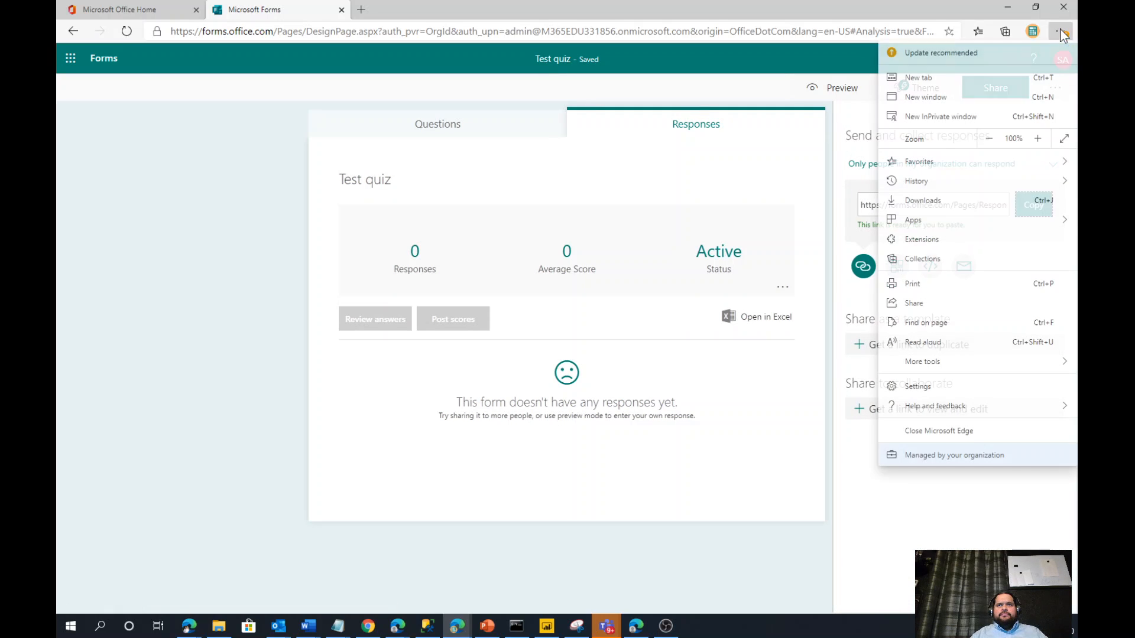
left_click(966, 115)
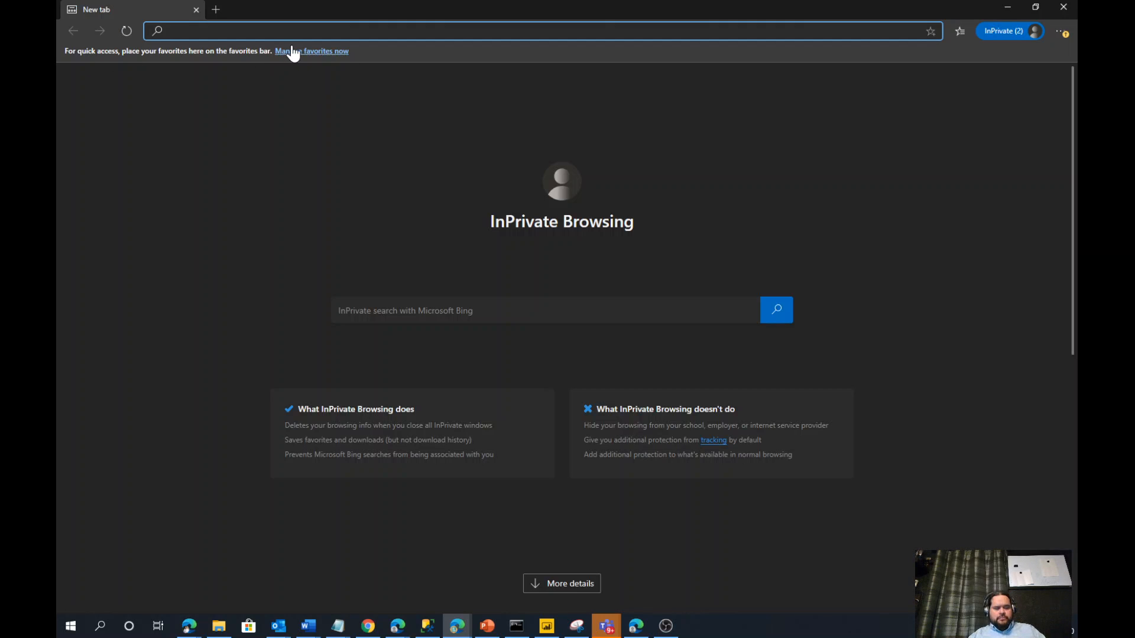
key("ctrl+v")
key("Return")
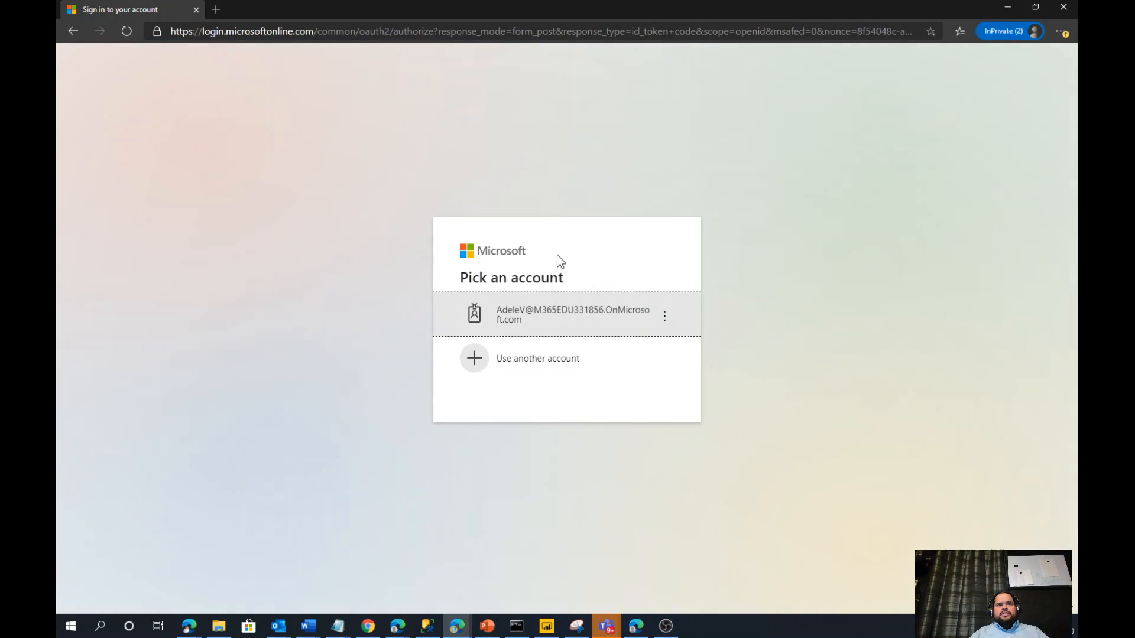
left_click(562, 322)
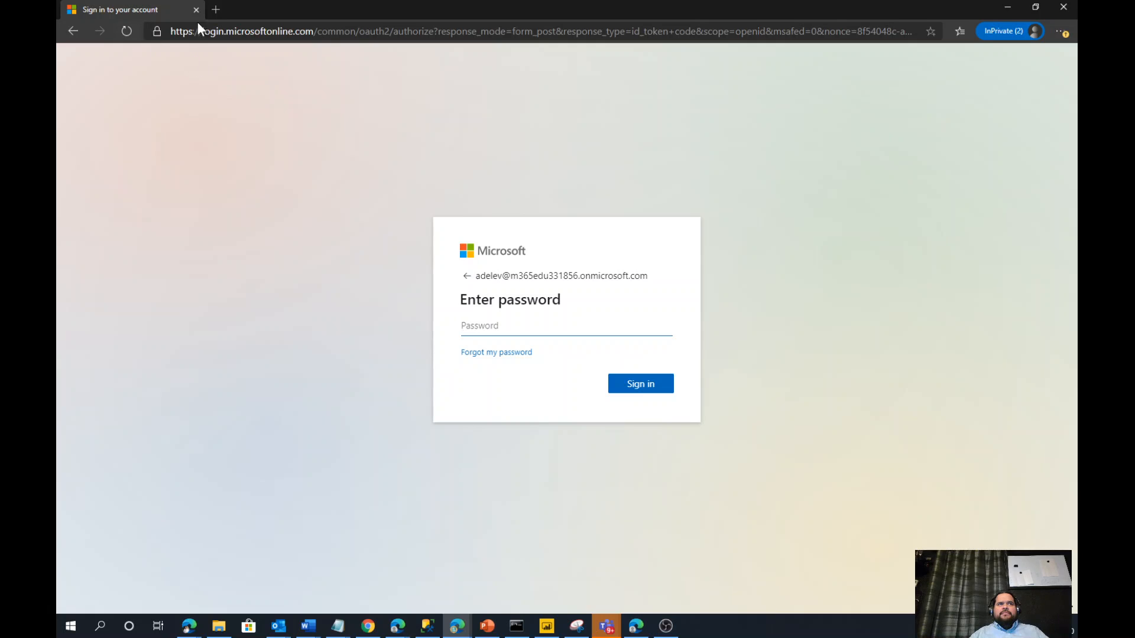
Return to the Test quiz's sharing options, allow anyone with the link to respond, and copy the response link
left_click_drag(563, 17, 57, 86)
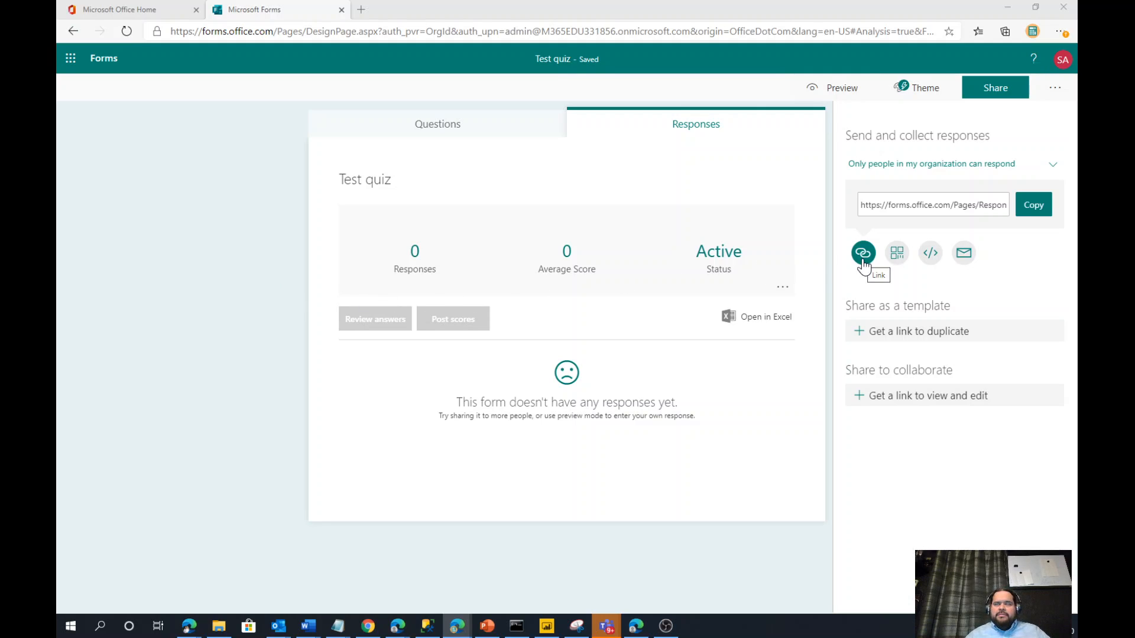
left_click(1052, 167)
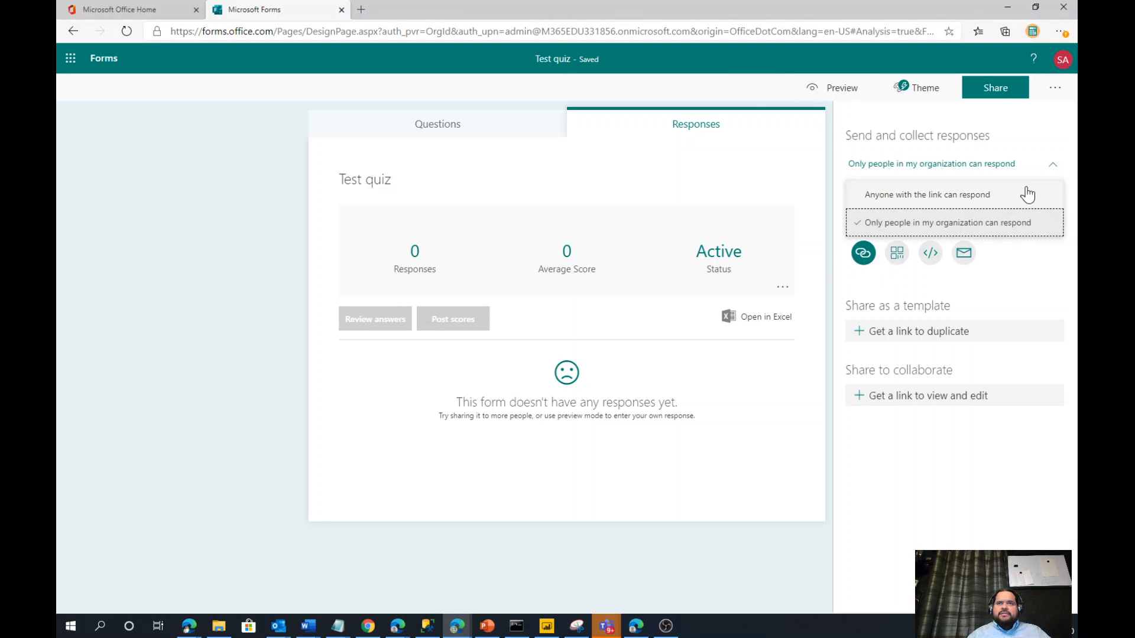
left_click(988, 201)
left_click(1032, 208)
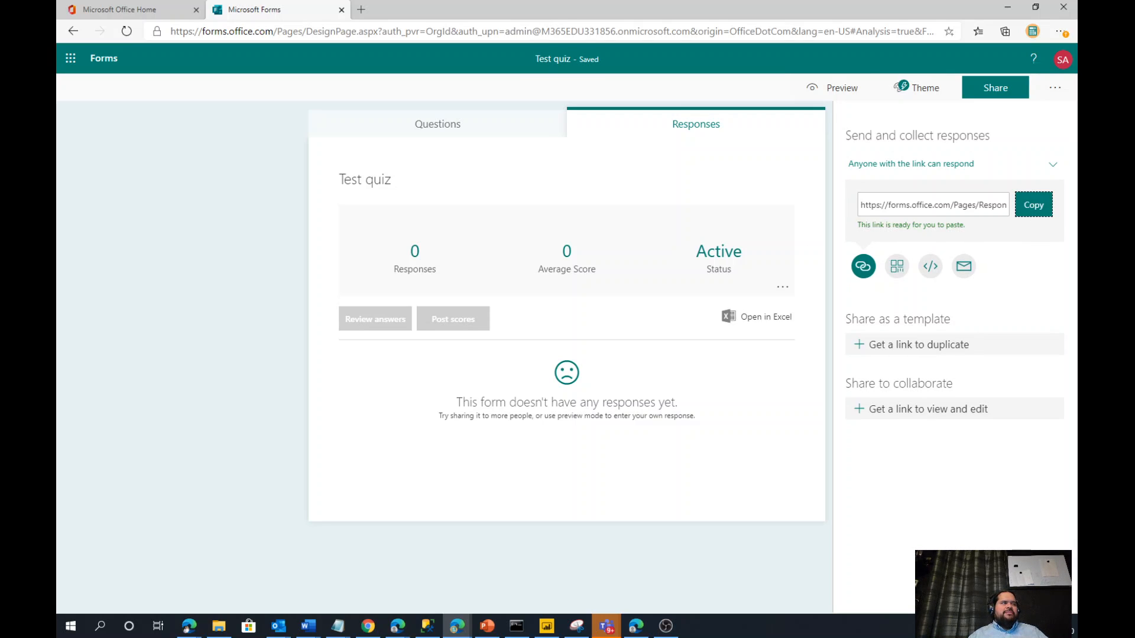
Load the copied quiz link in a new InPrivate browser window
left_click(1061, 33)
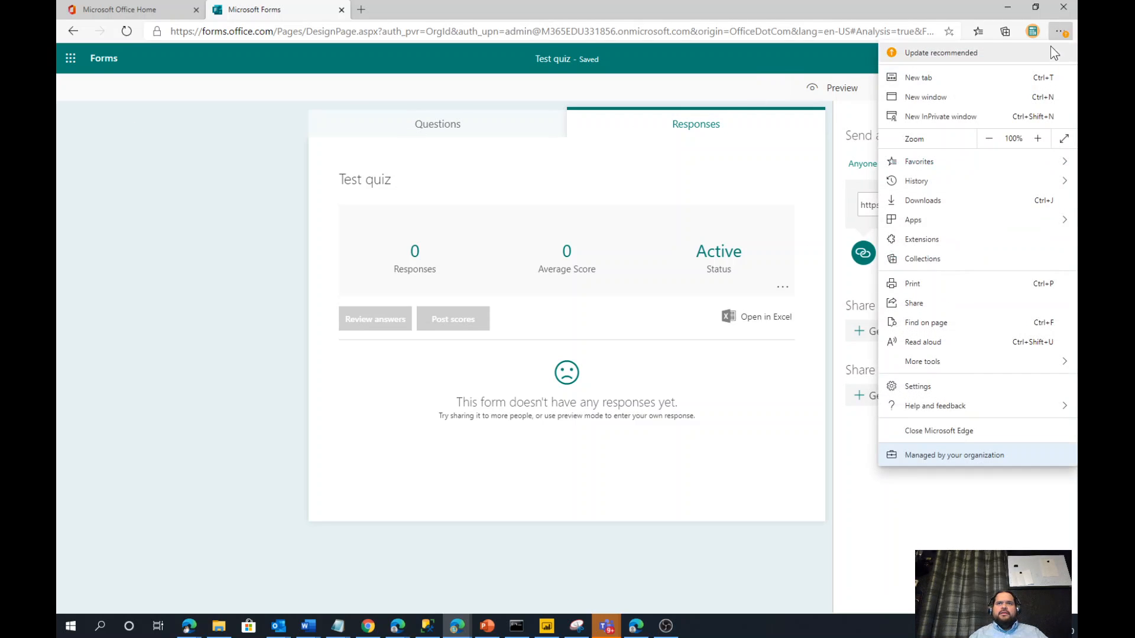
left_click(981, 116)
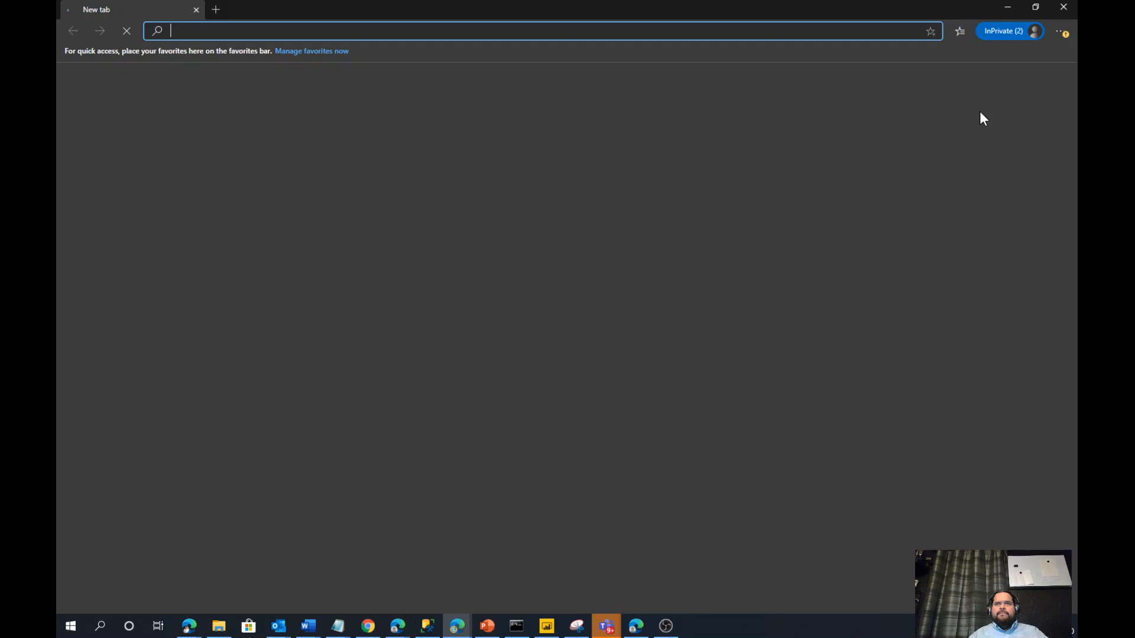
key("ctrl+v")
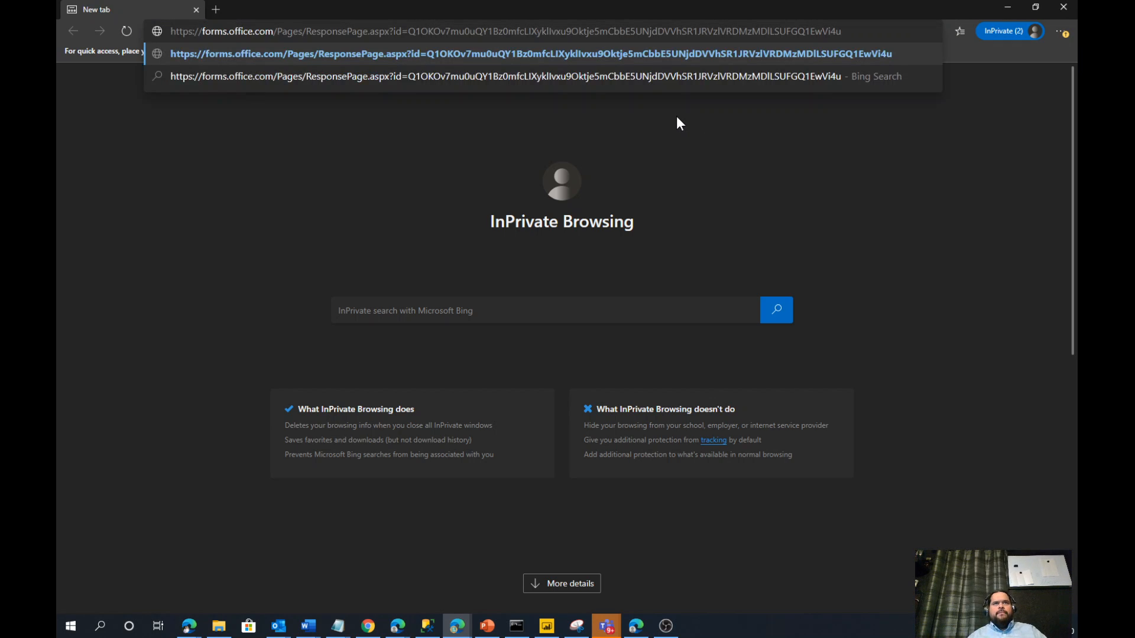
key("Return")
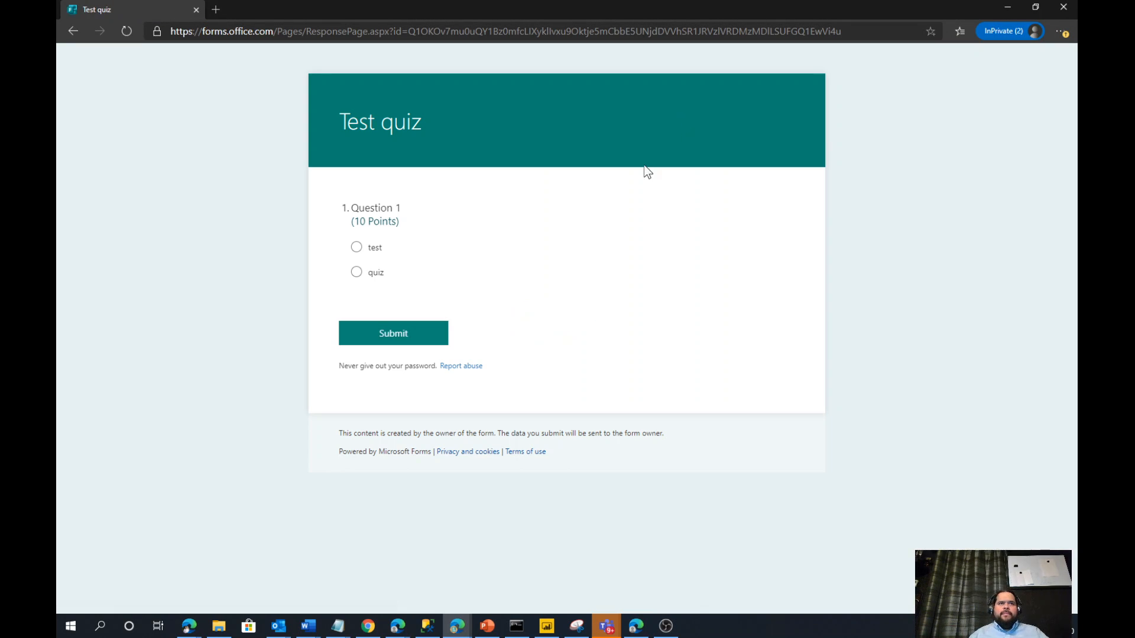
Answer Question 1 with "quiz", submit the response, and view the respondent's results
left_click(357, 274)
left_click(396, 326)
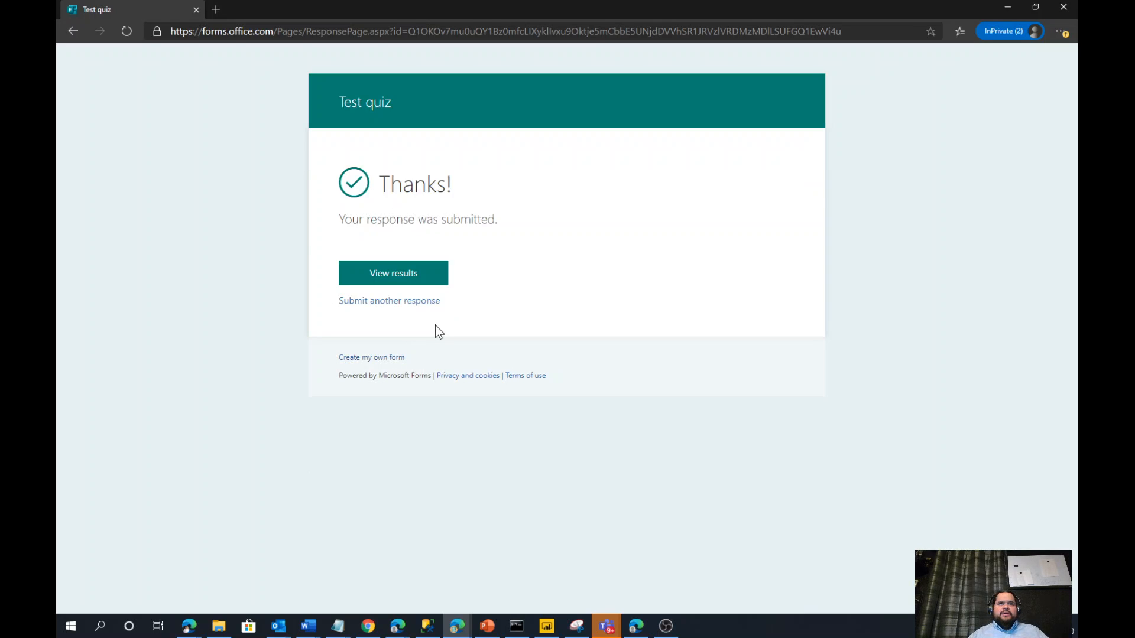
left_click(413, 273)
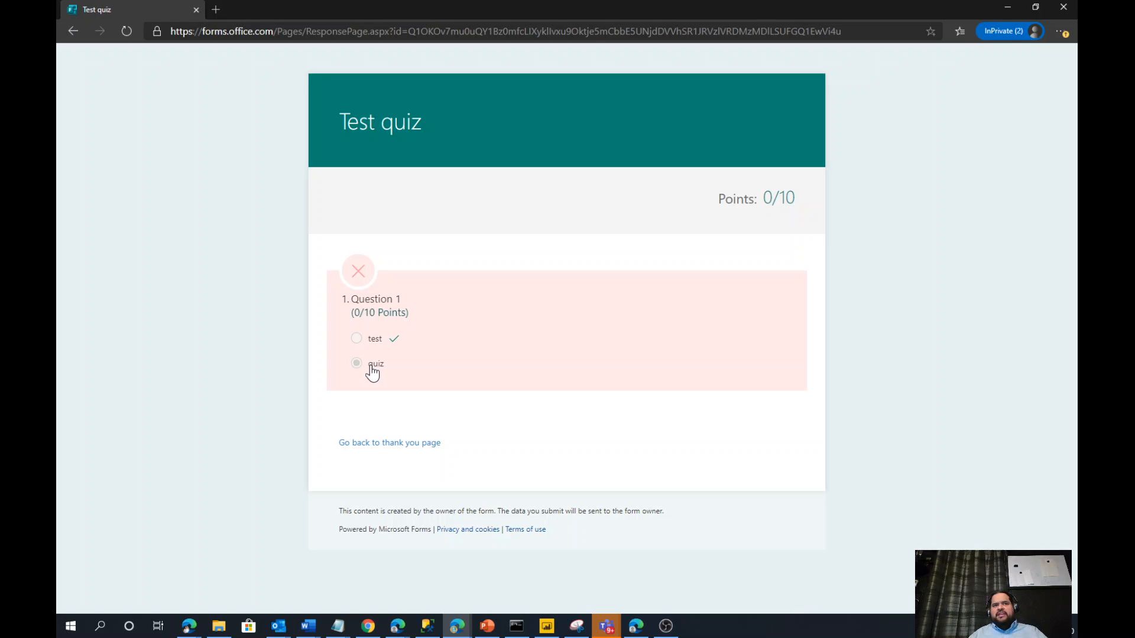
Return to the Test quiz's responses summary in the owner's window and examine the detailed responses to Question 1
left_click_drag(890, 13, 843, 307)
left_click(328, 196)
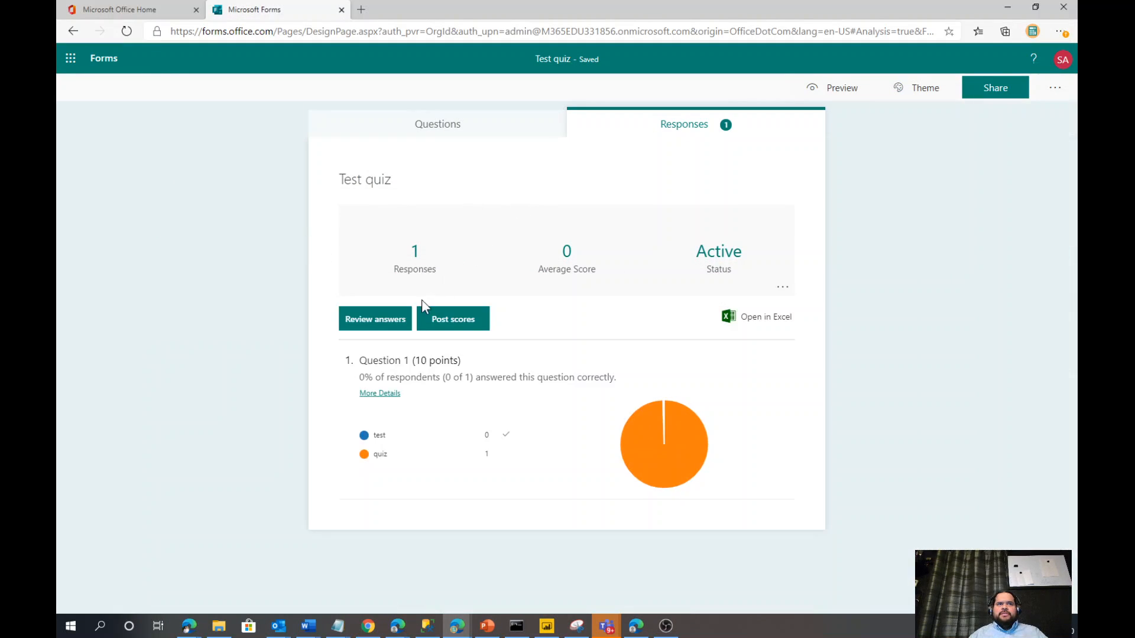
mouse_move(684, 496)
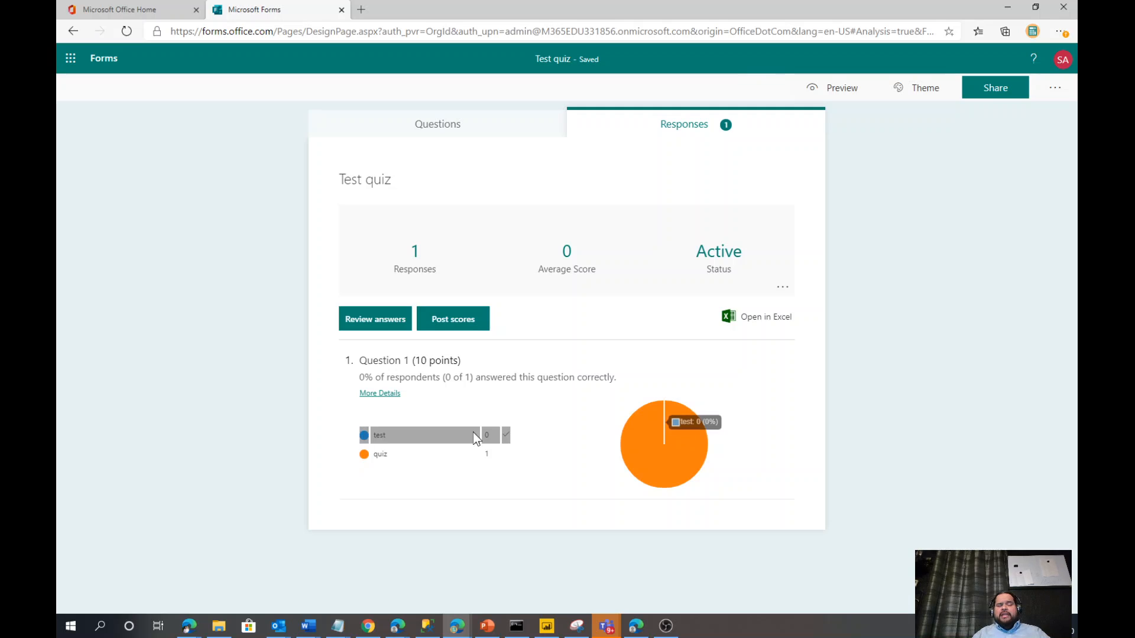
left_click(390, 395)
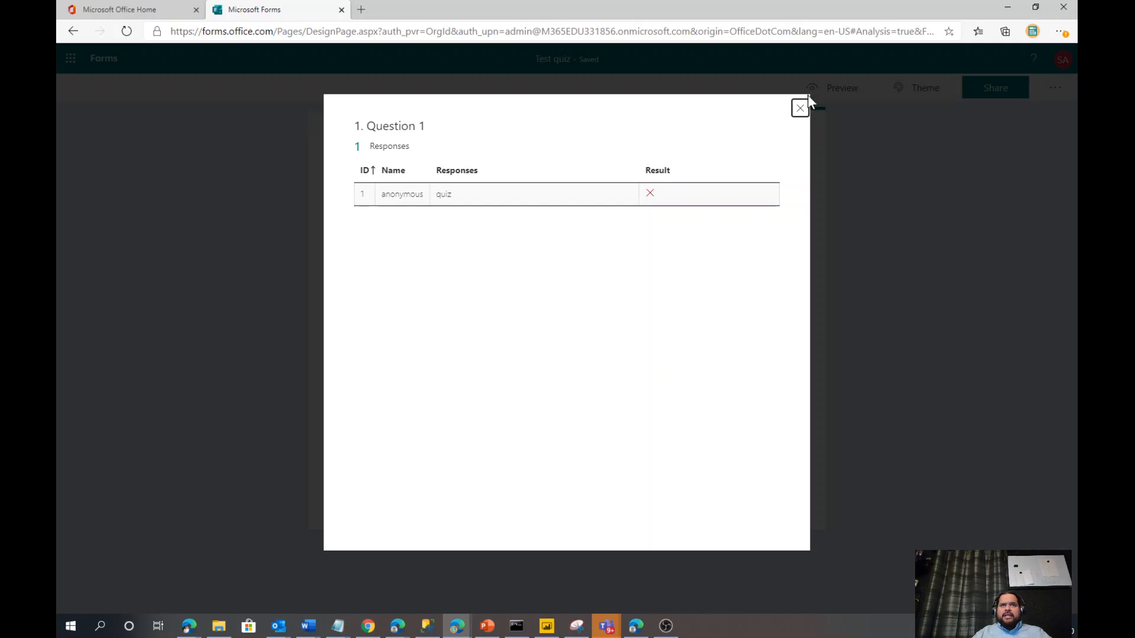
left_click(800, 107)
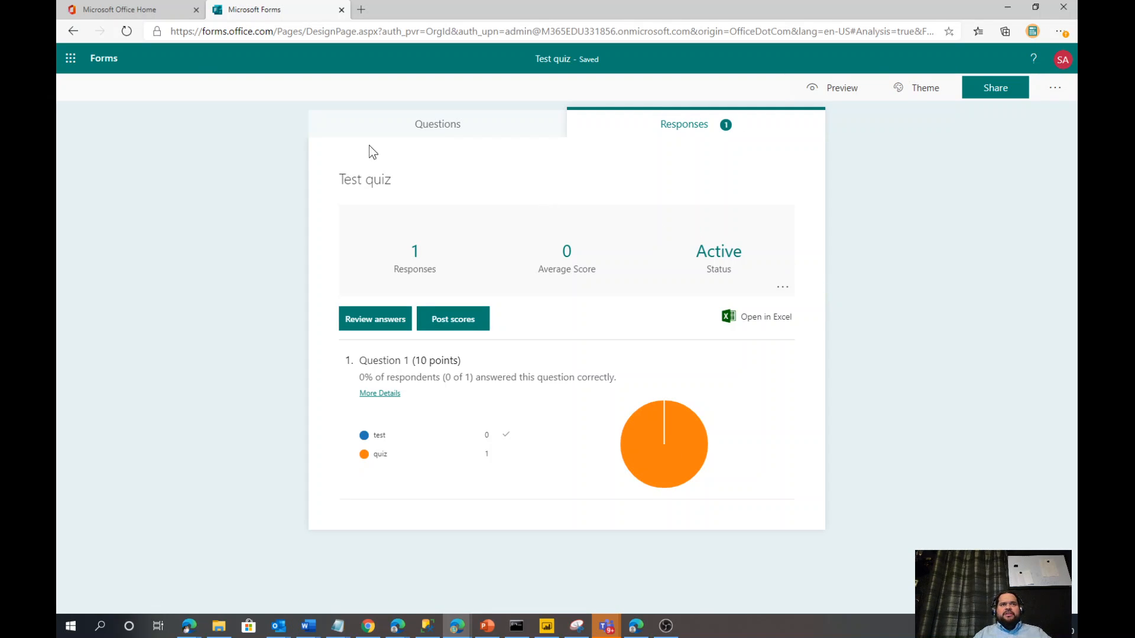
Switch to the Microsoft Office Home page
left_click(156, 10)
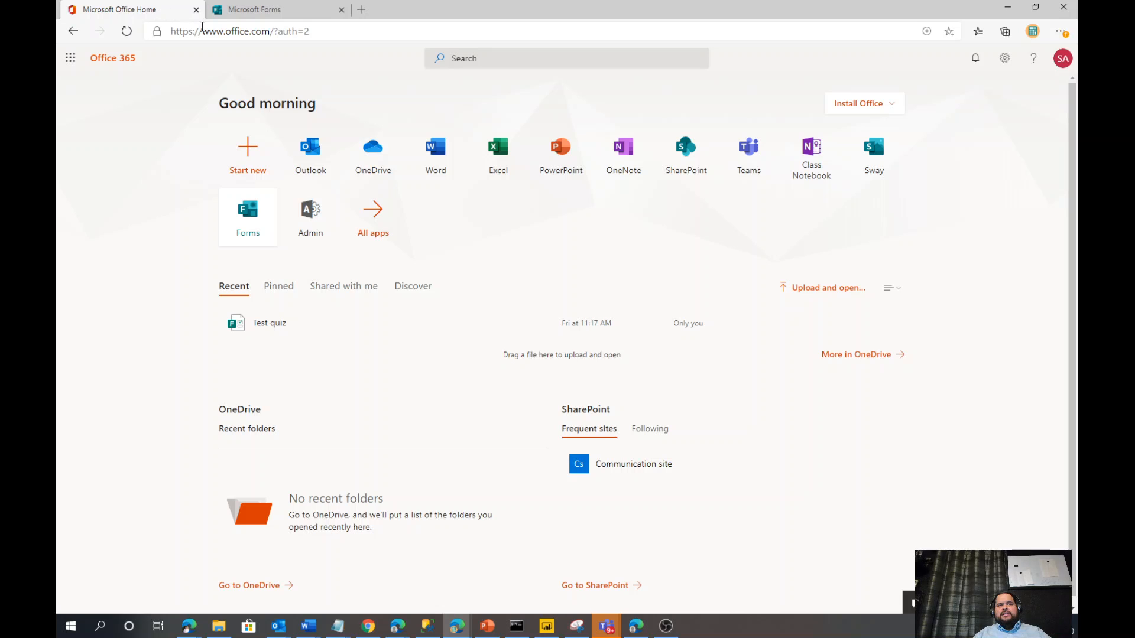